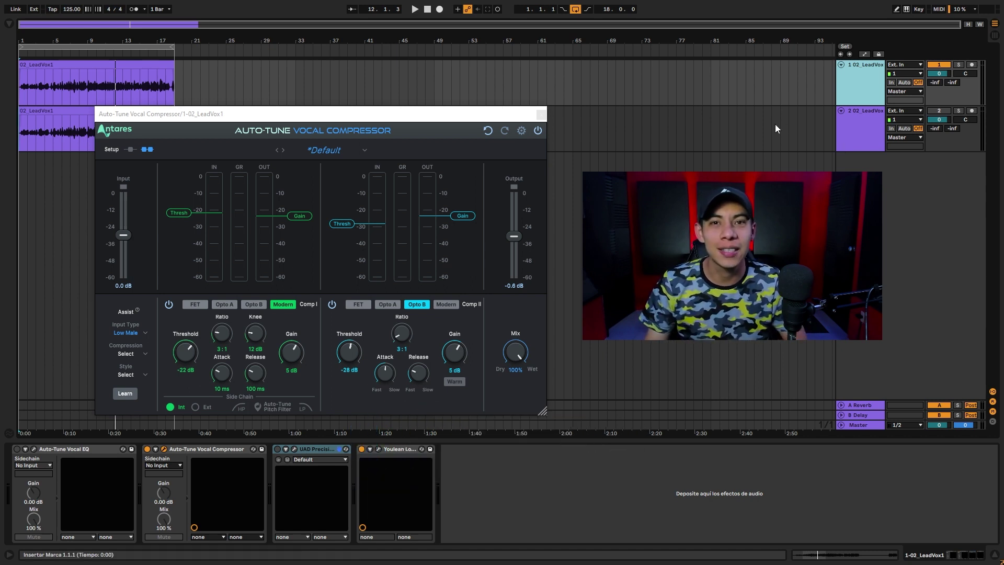
Step: Play the lead vocal from the start with the Auto-Tune Vocal Compressor device off and on to compare the sound
{"action": "left_click", "coordinate": [218, 449]}
{"action": "key", "text": "space"}
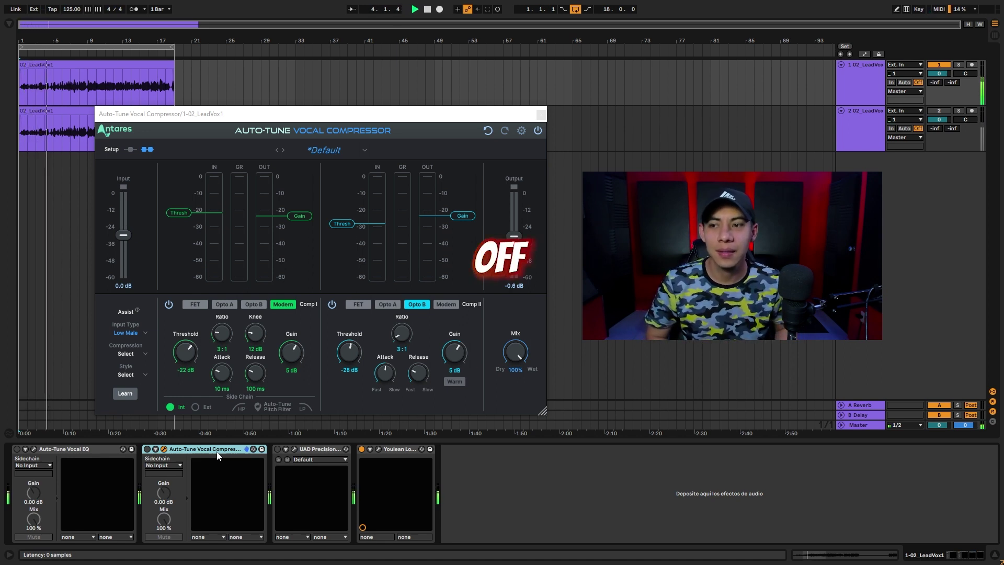
{"action": "key", "text": "space"}
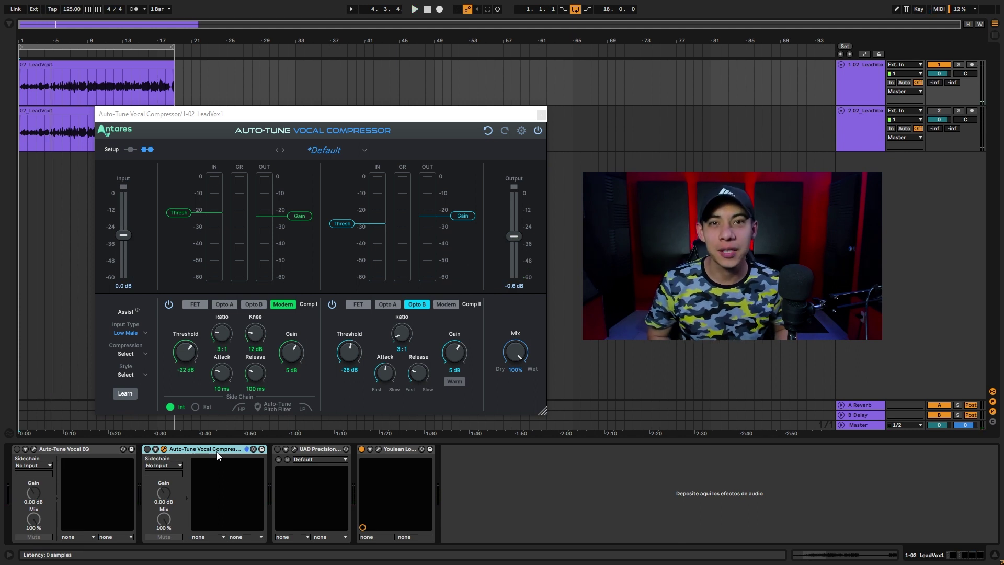
{"action": "key", "text": "0"}
{"action": "key", "text": "space"}
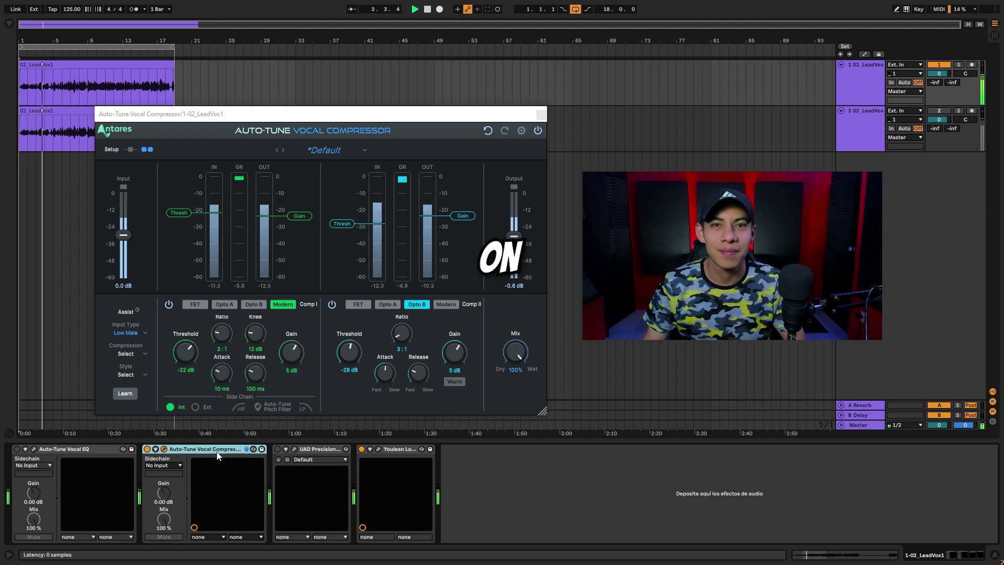
{"action": "key", "text": "space"}
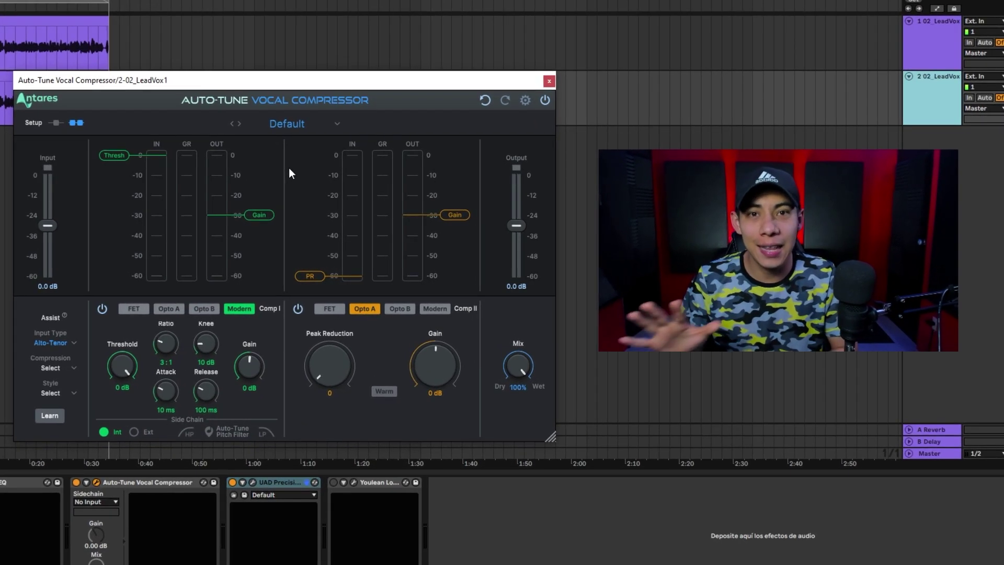
Step: Switch the compressor setup to single mode and back to dual mode
{"action": "left_click", "coordinate": [56, 123]}
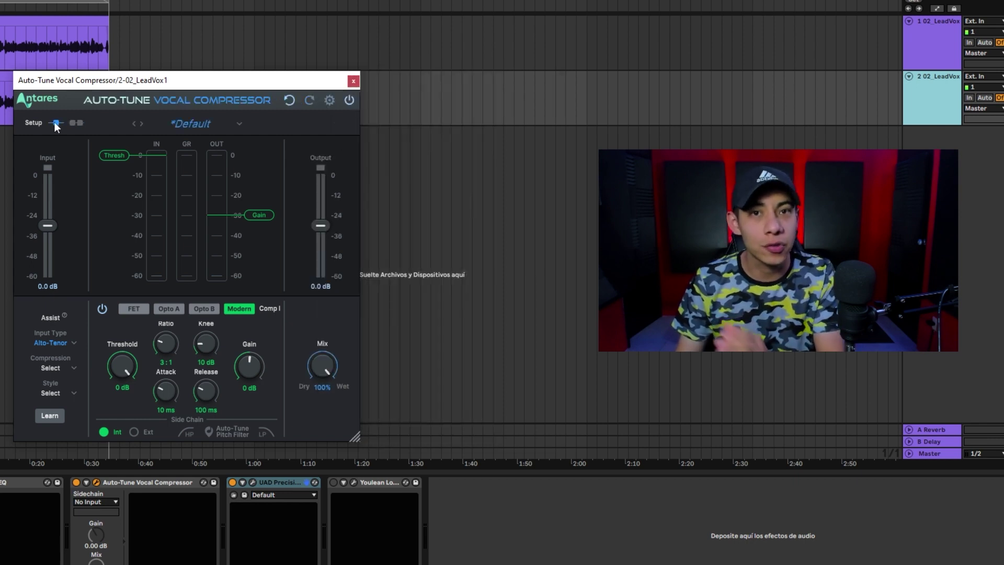
{"action": "left_click", "coordinate": [73, 123]}
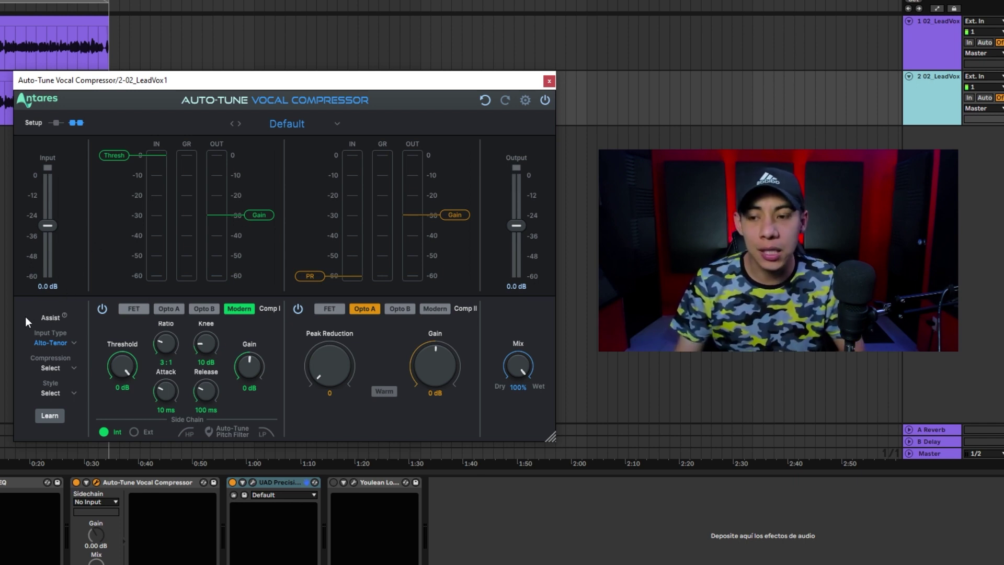
Step: Review the Compression and Style choices in the Assist section without selecting any
{"action": "mouse_move", "coordinate": [25, 317]}
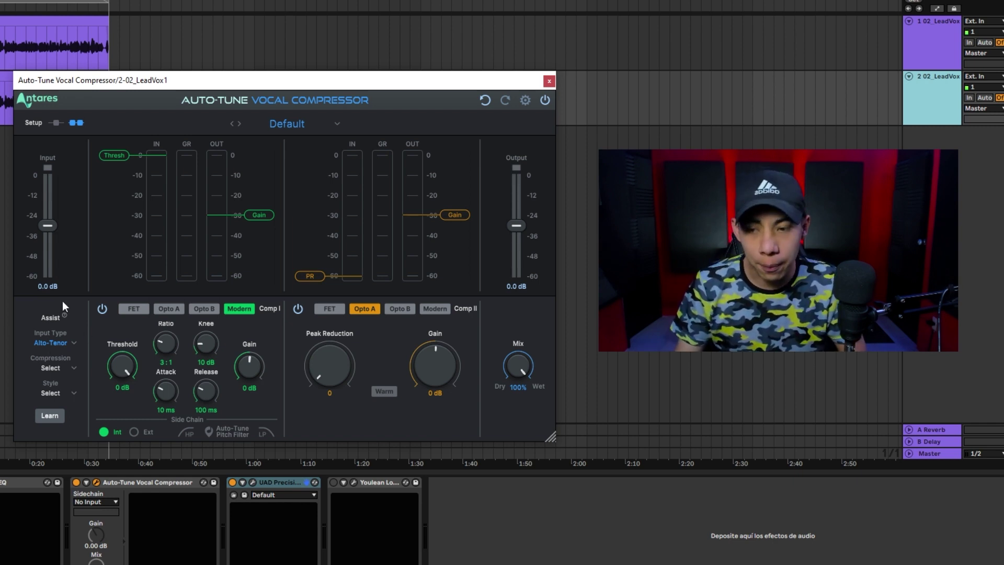
{"action": "left_click", "coordinate": [47, 368]}
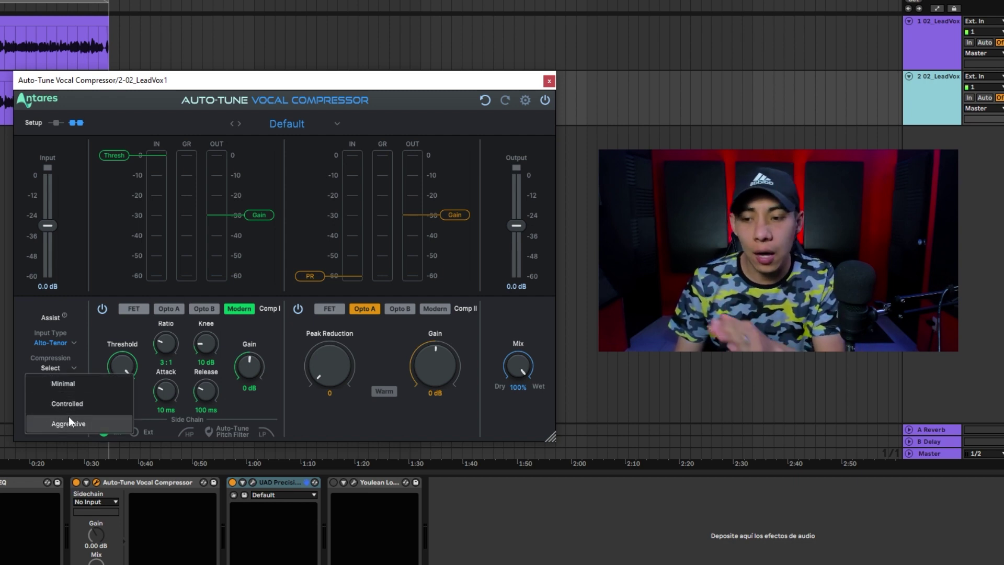
{"action": "left_click", "coordinate": [44, 360]}
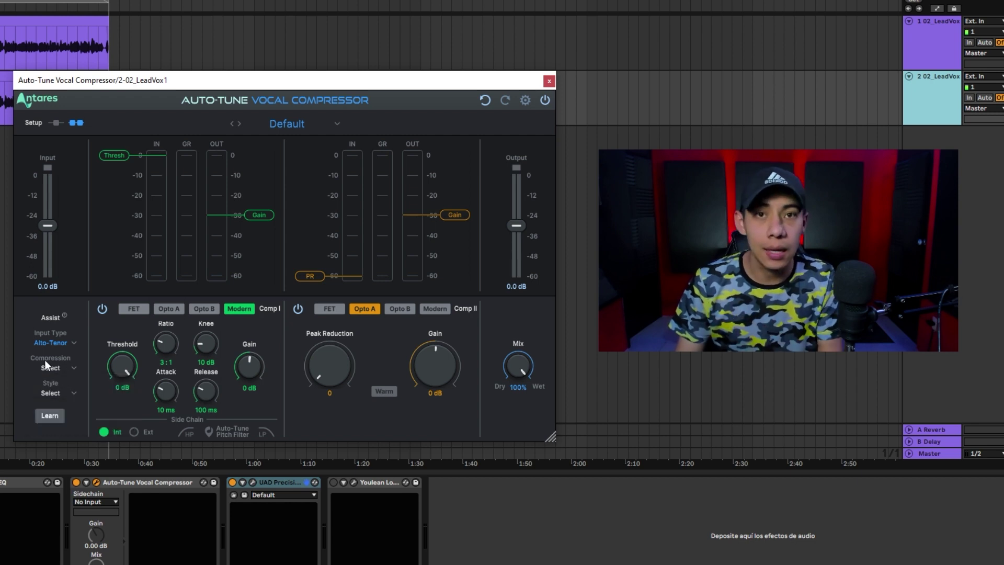
{"action": "left_click", "coordinate": [53, 392]}
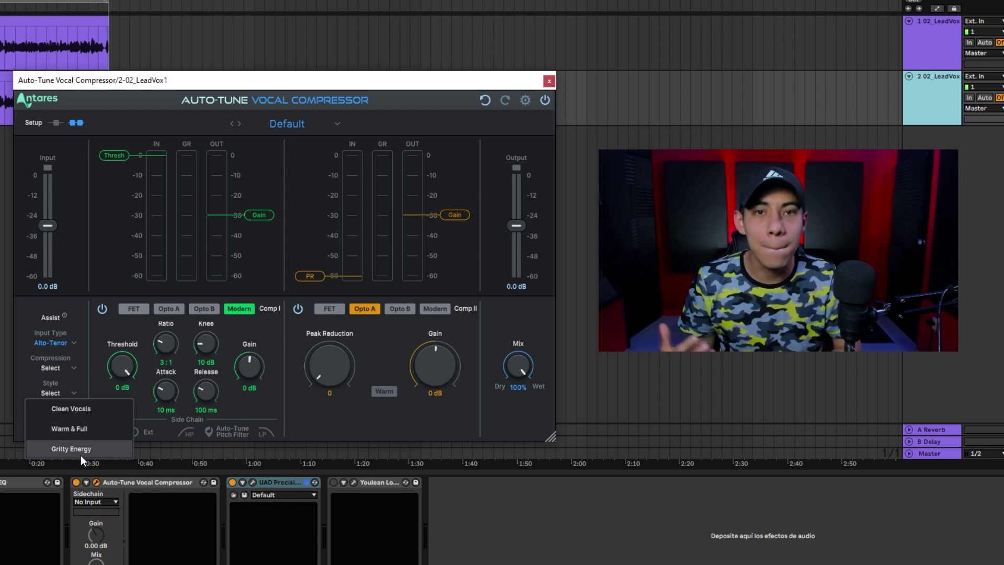
{"action": "left_click", "coordinate": [65, 388]}
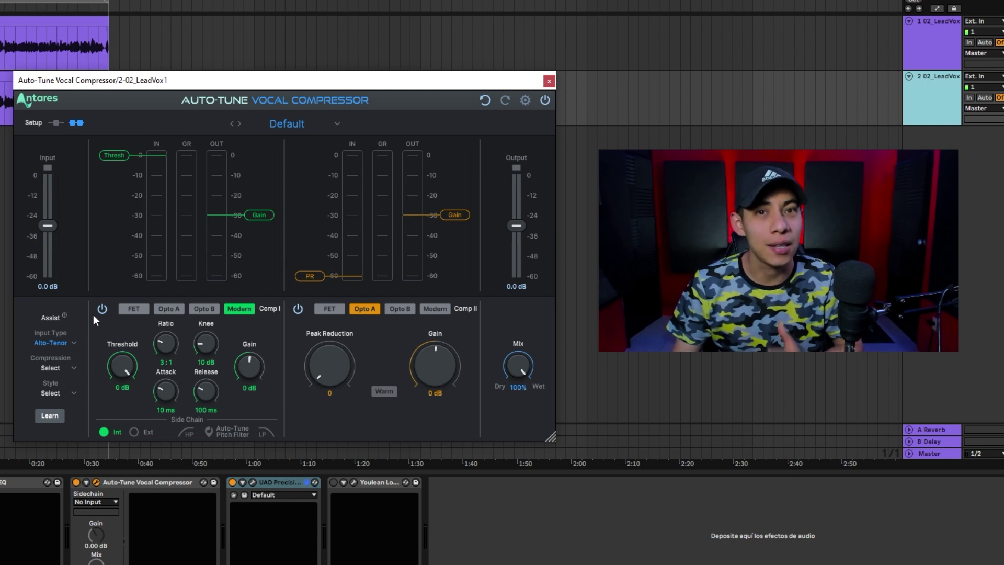
Step: Preview the FET, Opto A and Opto B models on Comp I and examine their controls
{"action": "left_click", "coordinate": [134, 310]}
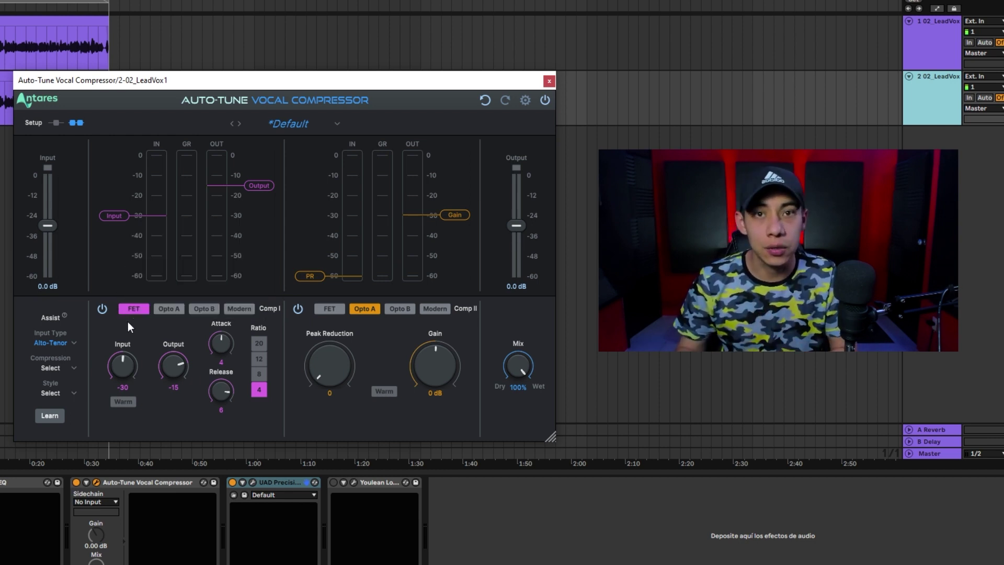
{"action": "left_click", "coordinate": [161, 310]}
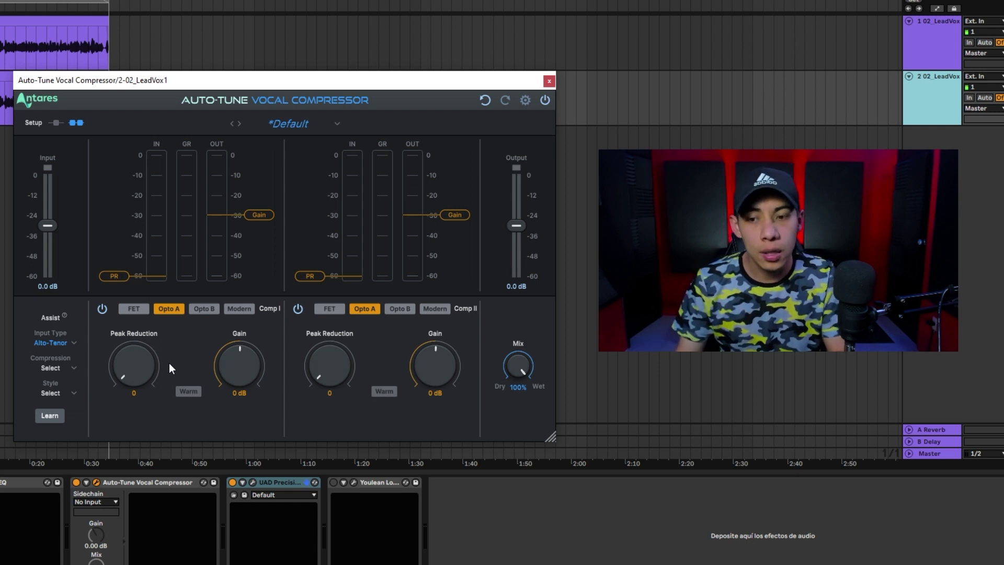
{"action": "mouse_move", "coordinate": [139, 366]}
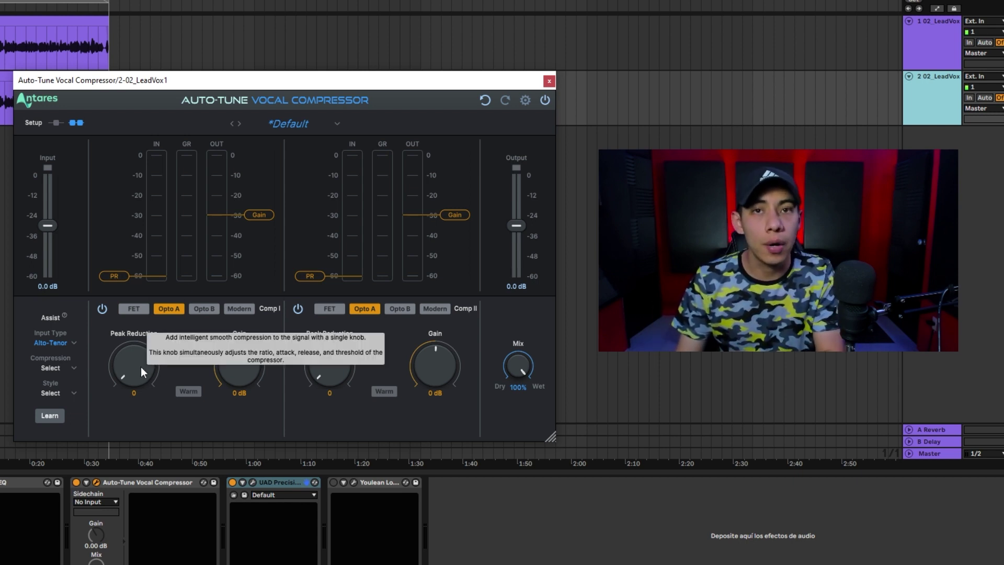
{"action": "left_click", "coordinate": [204, 309]}
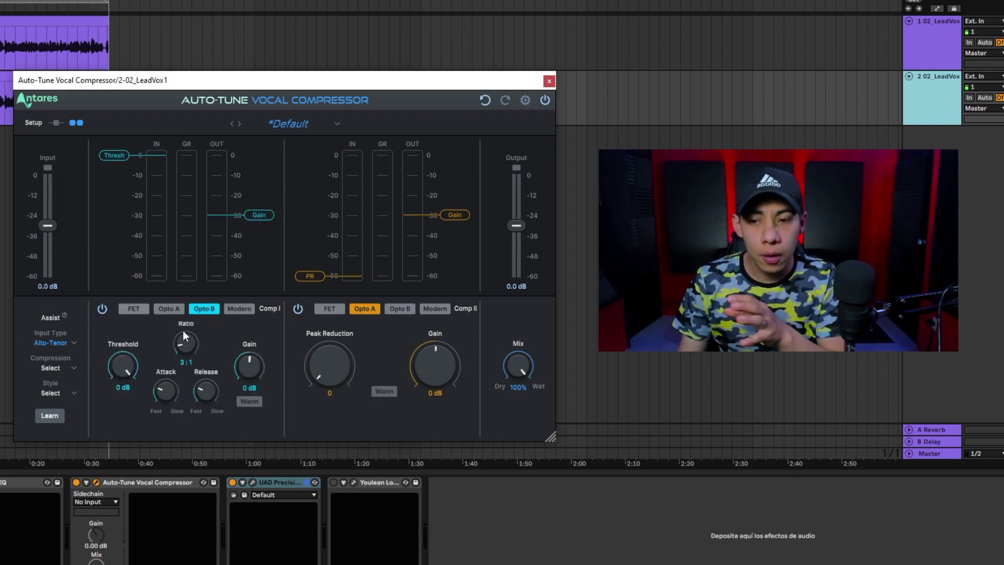
{"action": "mouse_move", "coordinate": [133, 355]}
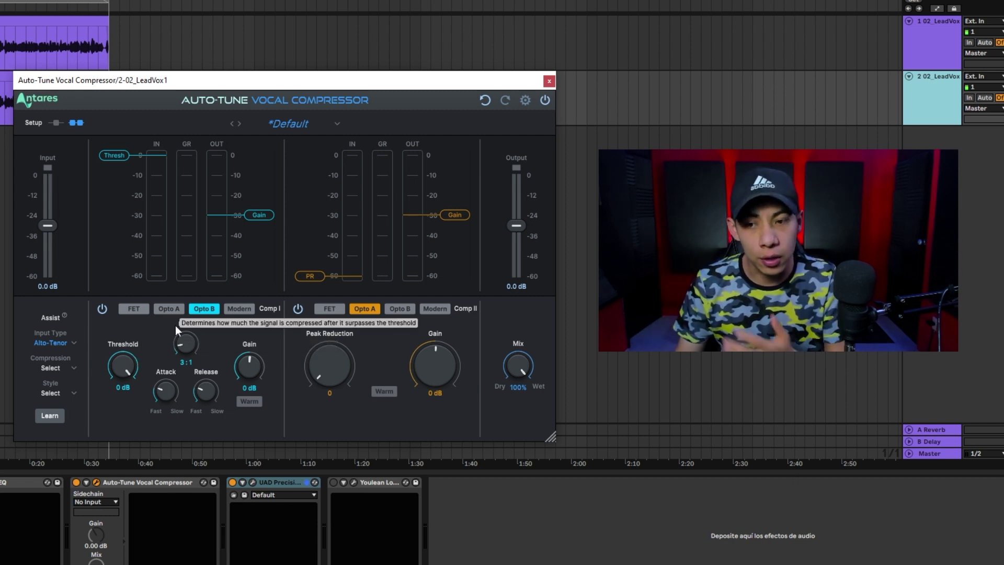
Step: Compare the Opto A, Opto B, Modern and FET models on Comp I and settle on FET
{"action": "left_click", "coordinate": [166, 310]}
{"action": "left_click", "coordinate": [201, 308]}
{"action": "left_click", "coordinate": [236, 308]}
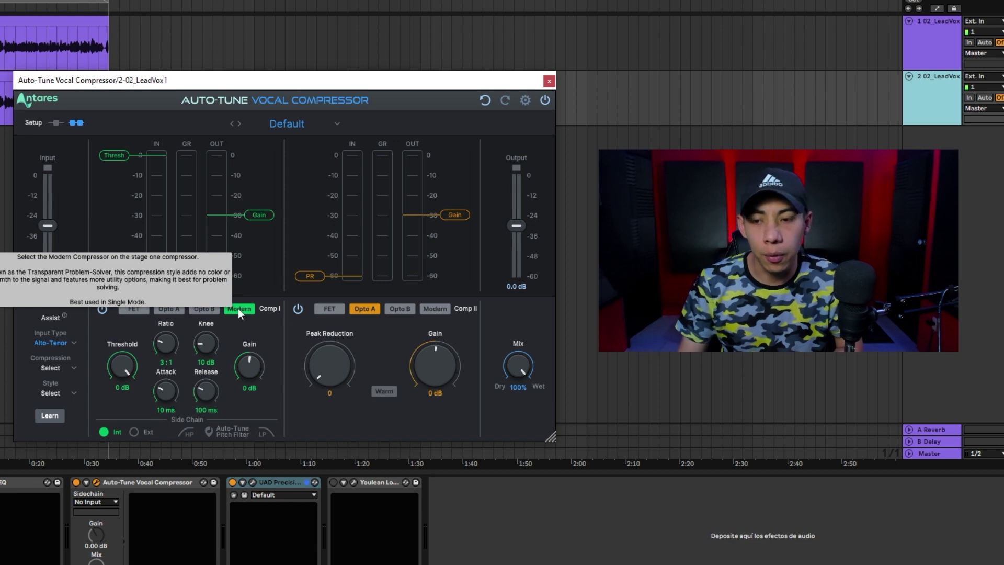
{"action": "left_click", "coordinate": [131, 313]}
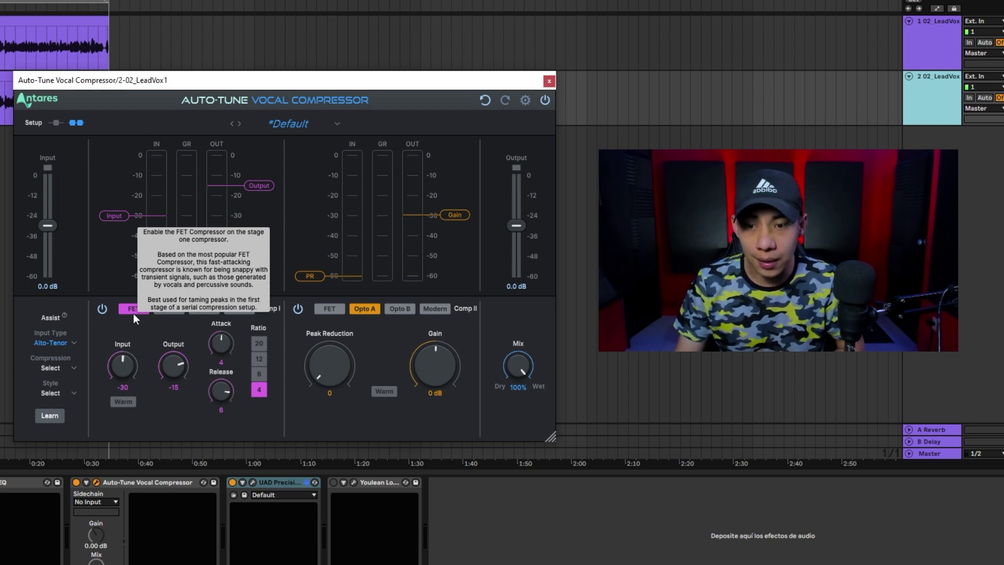
{"action": "left_click", "coordinate": [244, 310]}
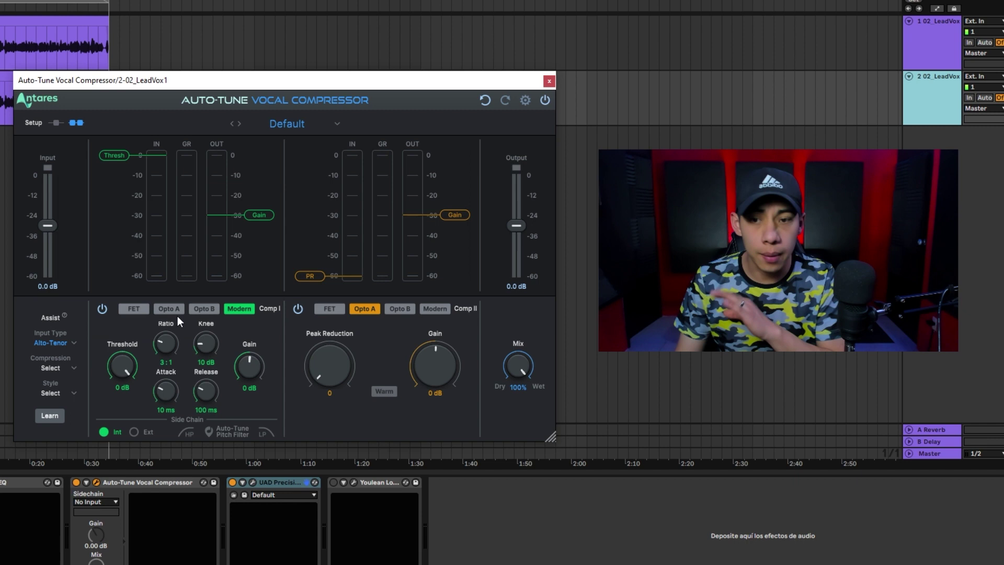
{"action": "left_click", "coordinate": [136, 311]}
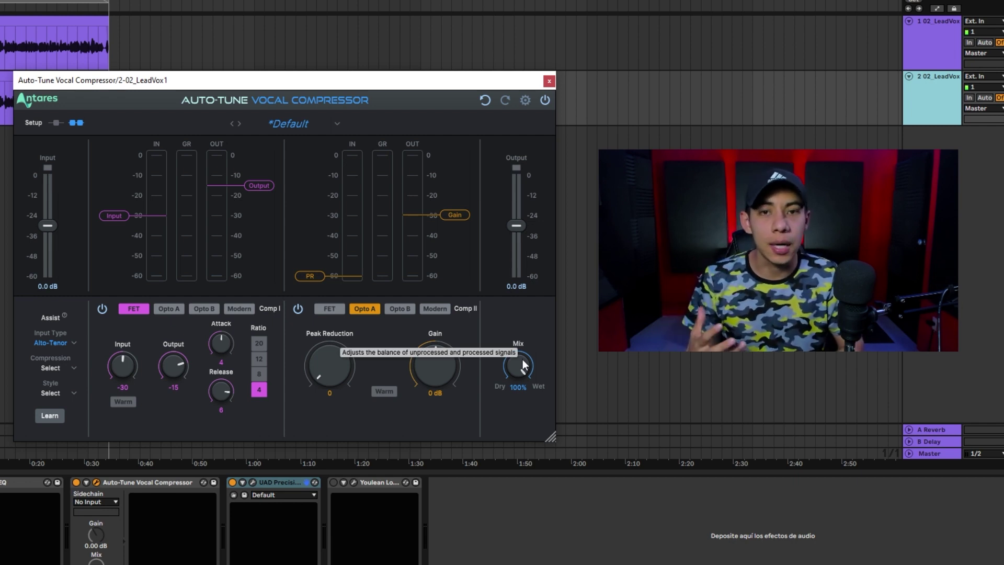
Step: Try out the Mix control, return it to 100%, and look through the preset options without loading one
{"action": "left_click_drag", "start_coordinate": [523, 359], "coordinate": [524, 432]}
{"action": "mouse_move", "coordinate": [521, 385]}
{"action": "left_mouse_down"}
{"action": "mouse_move", "coordinate": [532, 424]}
{"action": "mouse_move", "coordinate": [525, 399]}
{"action": "left_mouse_up"}
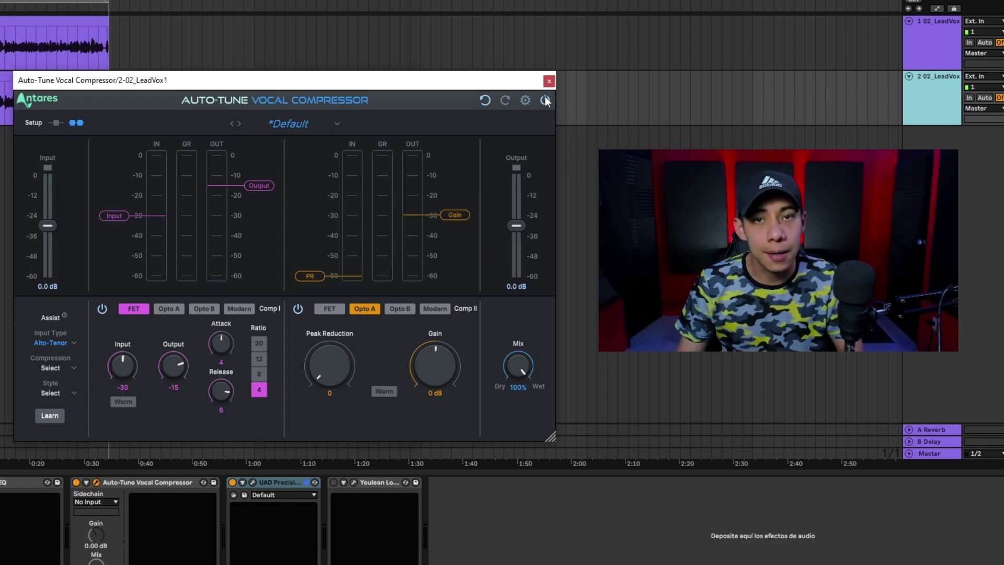
{"action": "left_click", "coordinate": [295, 128]}
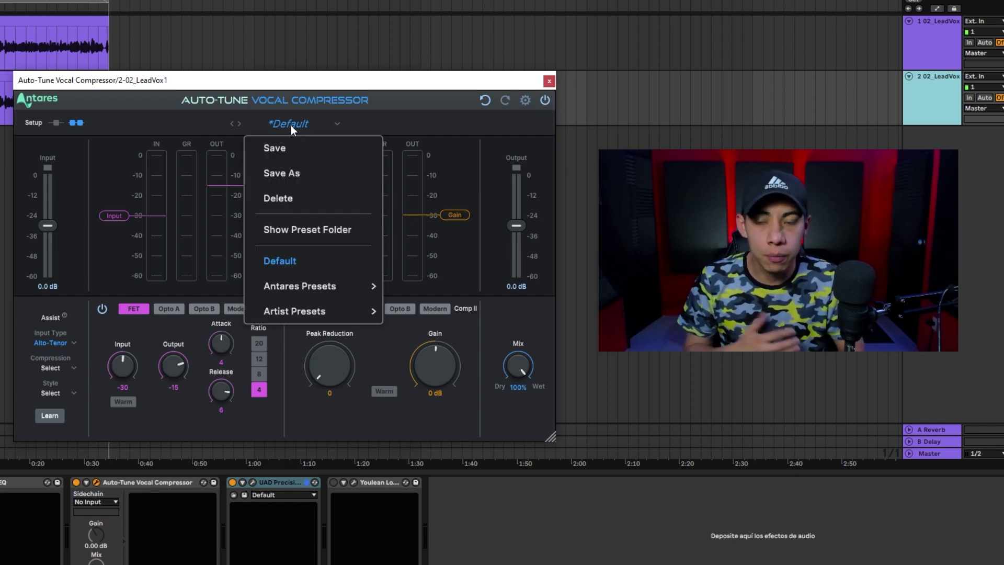
{"action": "left_click", "coordinate": [366, 124]}
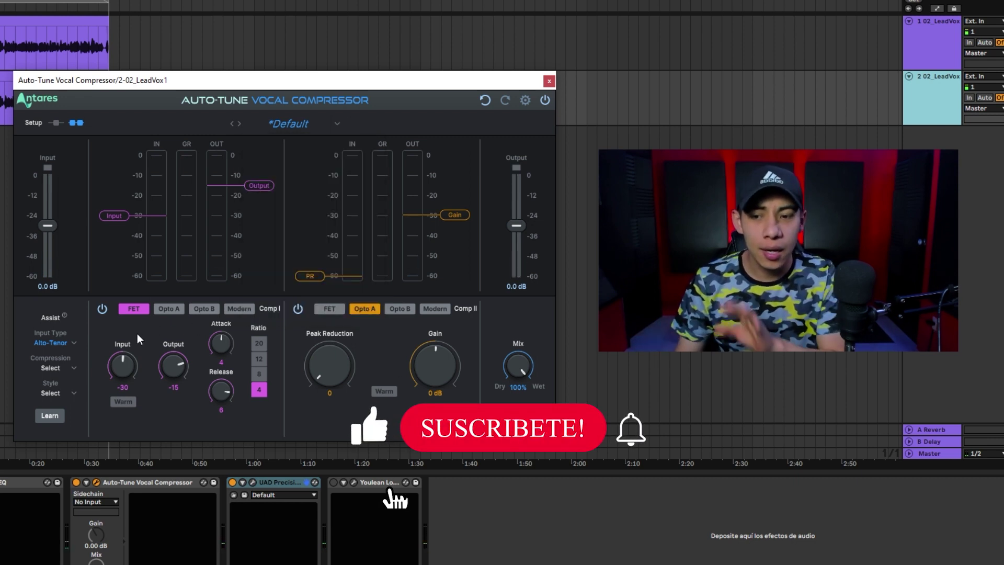
Step: Turn off Comp II and, with the vocal playing, set the FET compressor's attack to 7 and release to about 6
{"action": "left_click", "coordinate": [298, 309]}
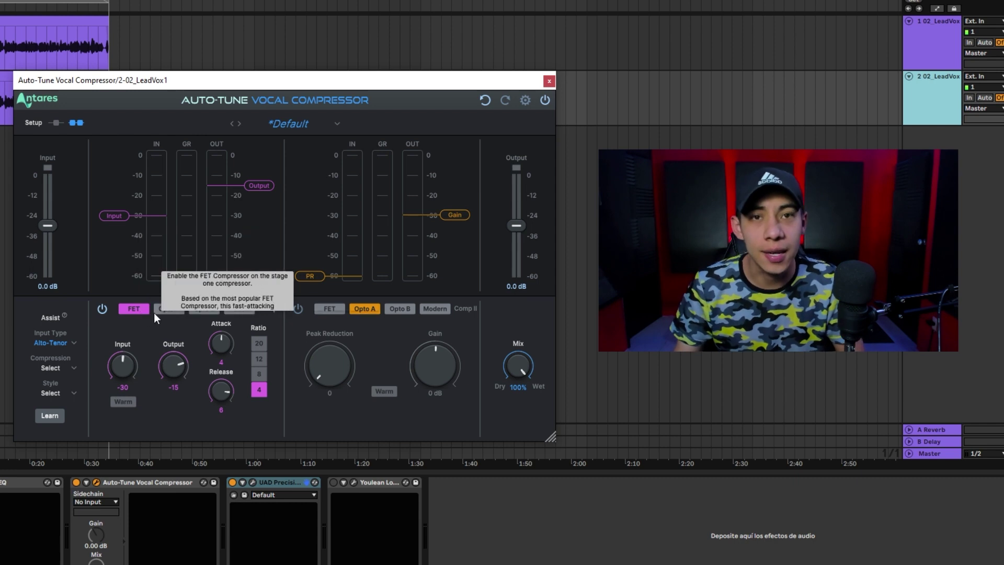
{"action": "key", "text": "space"}
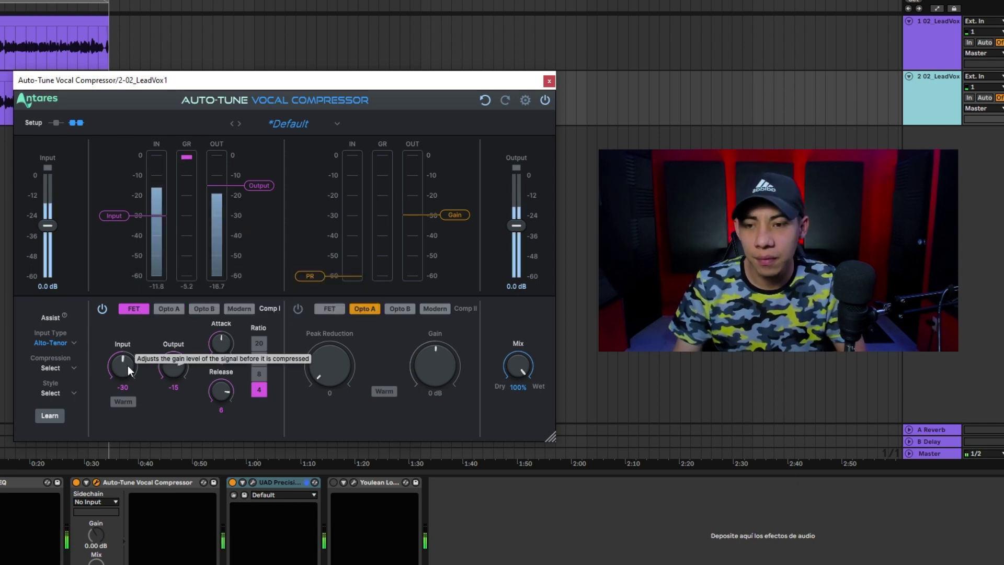
{"action": "left_click_drag", "start_coordinate": [228, 344], "coordinate": [217, 285]}
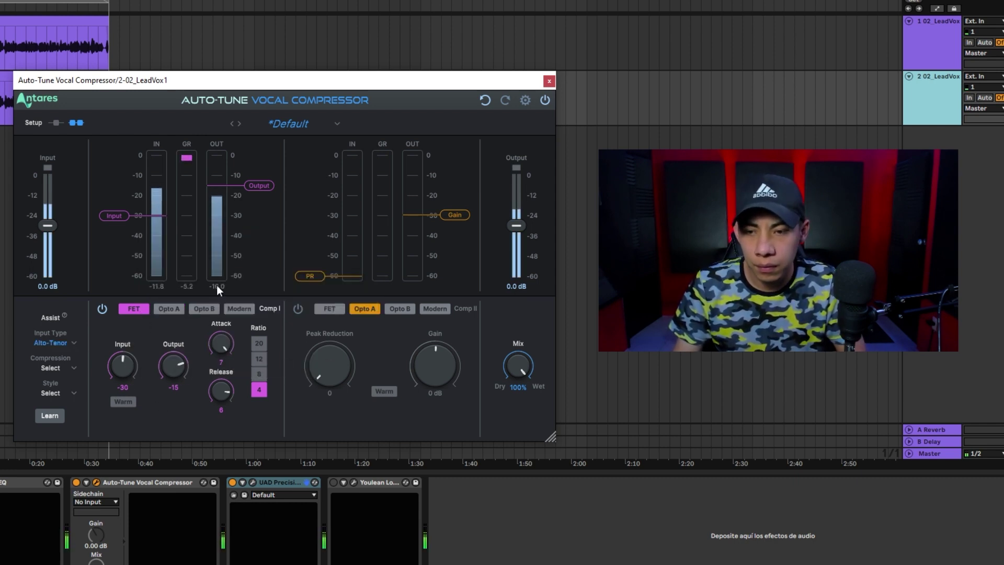
{"action": "mouse_move", "coordinate": [225, 394]}
{"action": "left_mouse_down"}
{"action": "mouse_move", "coordinate": [221, 368]}
{"action": "mouse_move", "coordinate": [222, 391]}
{"action": "left_mouse_up"}
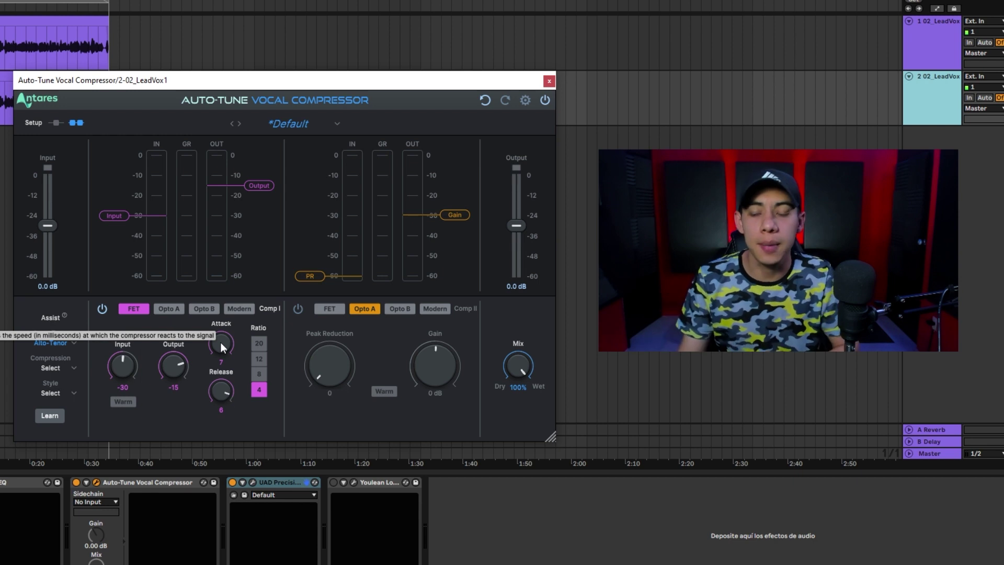
Step: Play the vocal while setting the FET compressor's input to -31 and output to -9, and stop playback
{"action": "key", "text": "space"}
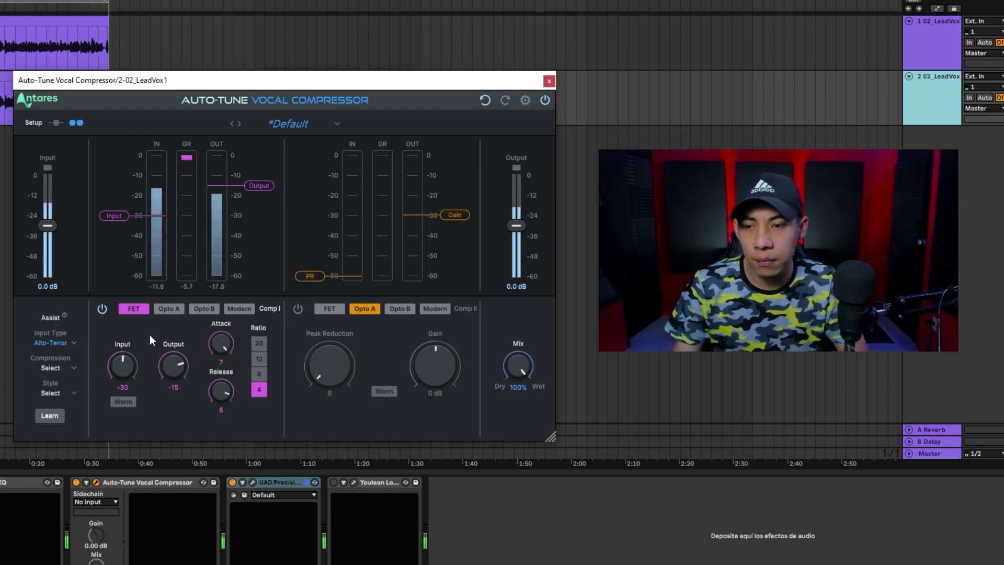
{"action": "scroll", "coordinate": [131, 357], "scroll_direction": "down", "scroll_amount": 1}
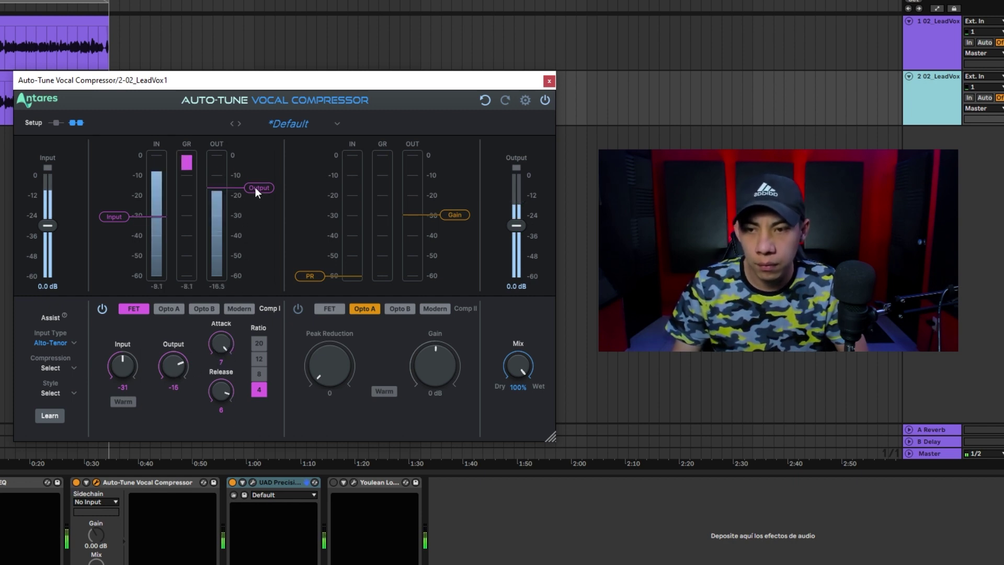
{"action": "left_click_drag", "start_coordinate": [255, 188], "coordinate": [254, 175]}
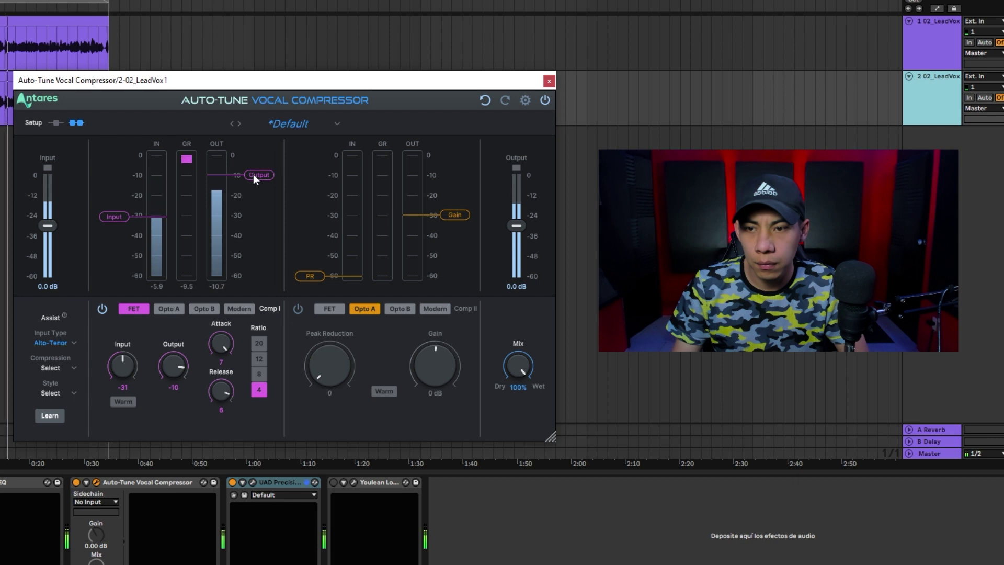
{"action": "left_click_drag", "start_coordinate": [254, 174], "coordinate": [254, 173]}
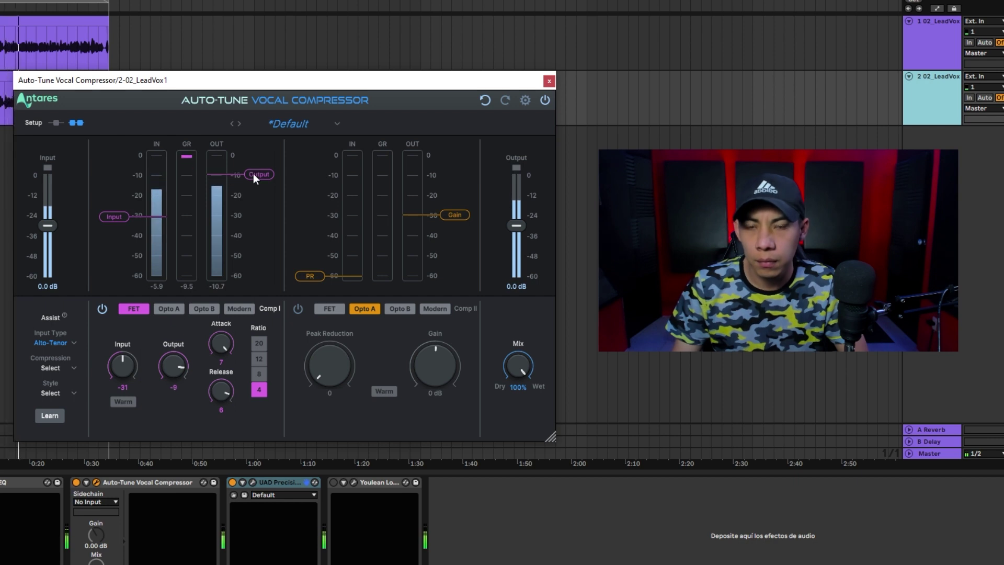
{"action": "key", "text": "space"}
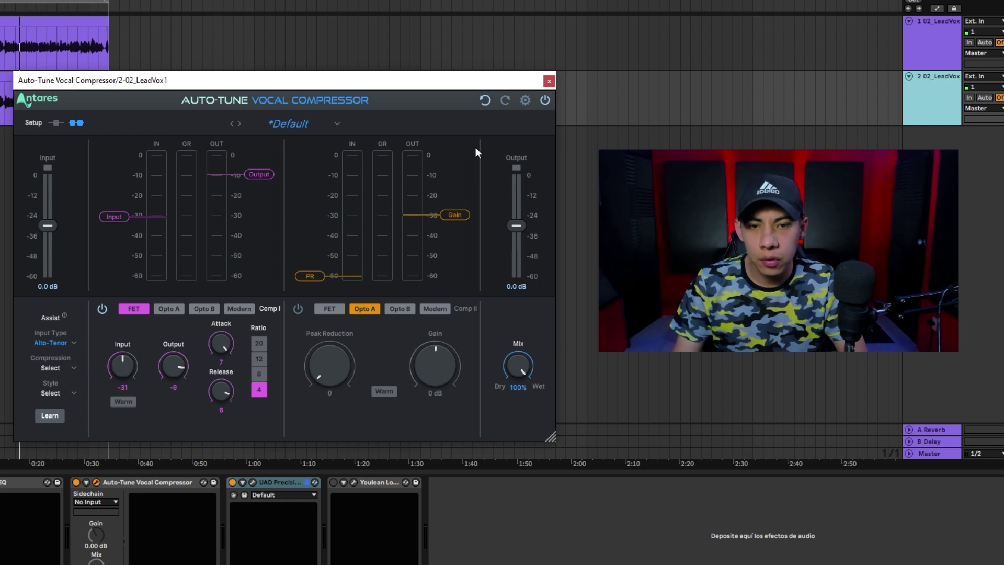
Step: Compare the vocal during playback with the whole plug-in bypassed and re-enabled
{"action": "left_click", "coordinate": [544, 101]}
{"action": "key", "text": "space"}
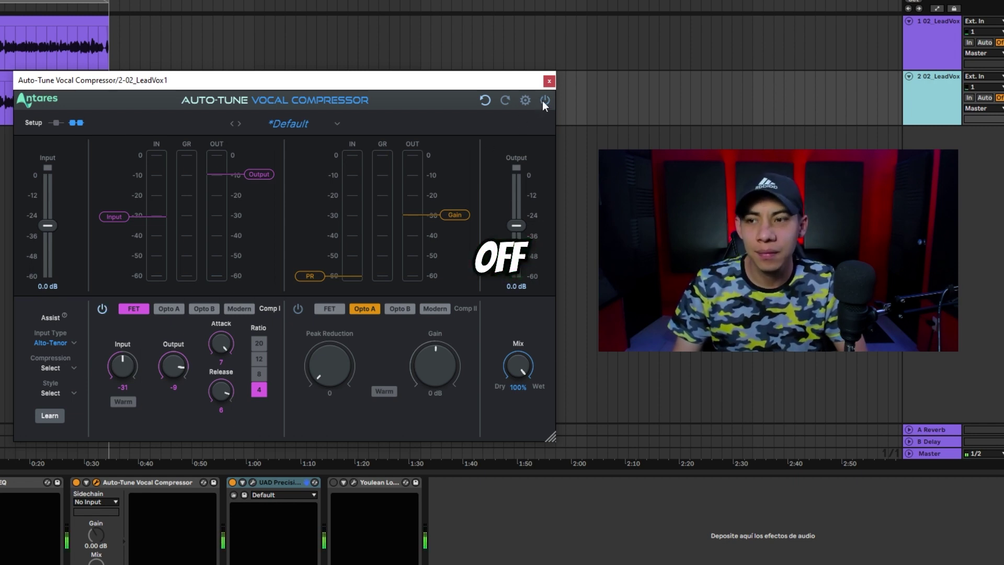
{"action": "left_click", "coordinate": [543, 102]}
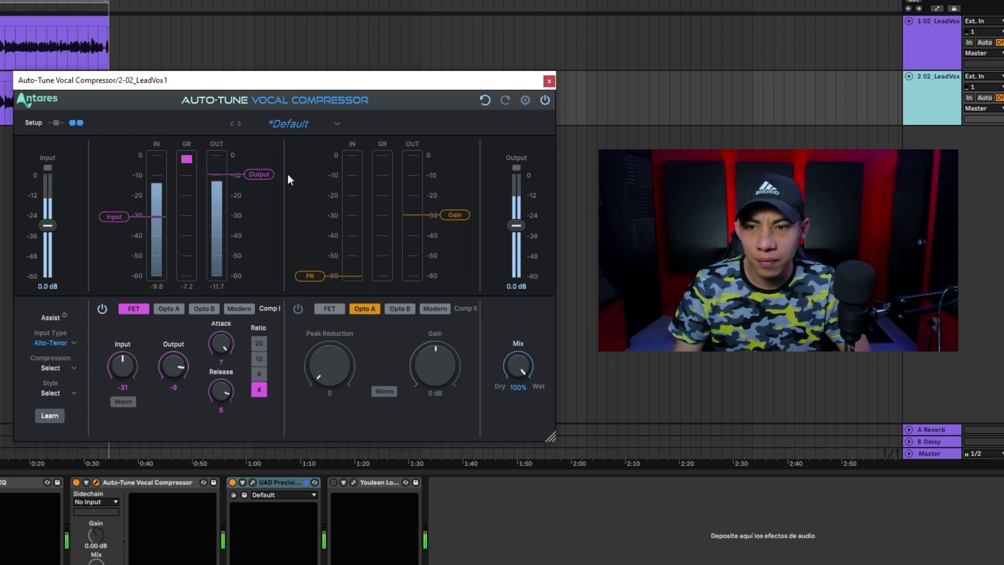
Step: Switch Comp I to Opto A, set peak reduction to 47 and gain to 5 dB on the vocal, and compare it with the plug-in bypassed
{"action": "left_click", "coordinate": [171, 312]}
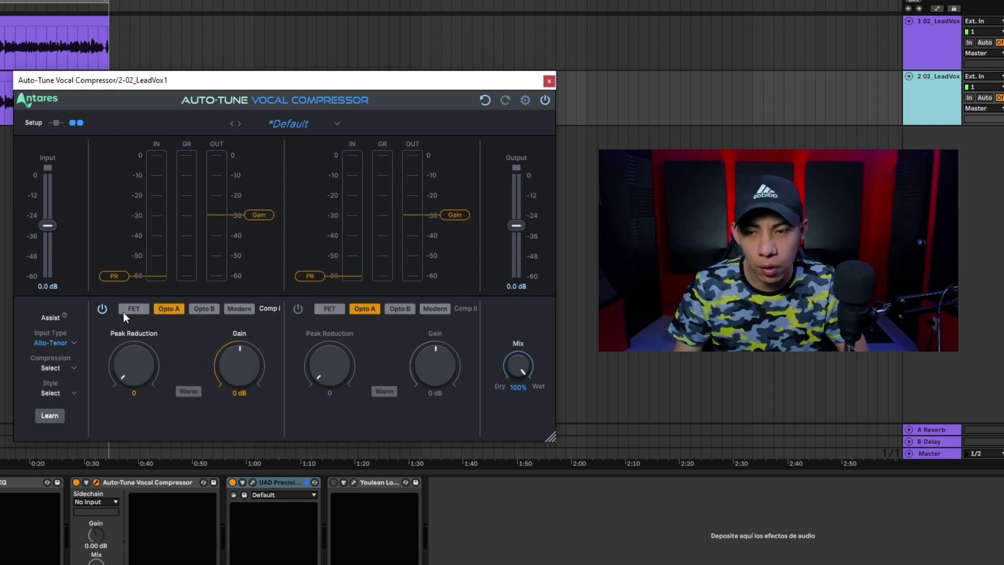
{"action": "left_click", "coordinate": [125, 312]}
{"action": "left_click", "coordinate": [160, 310]}
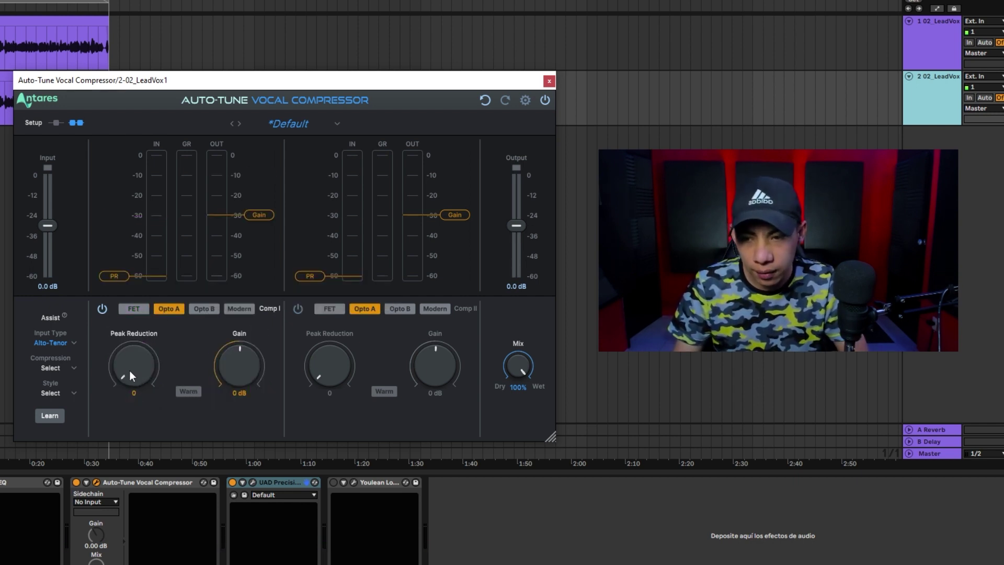
{"action": "left_click_drag", "start_coordinate": [130, 372], "coordinate": [121, 335]}
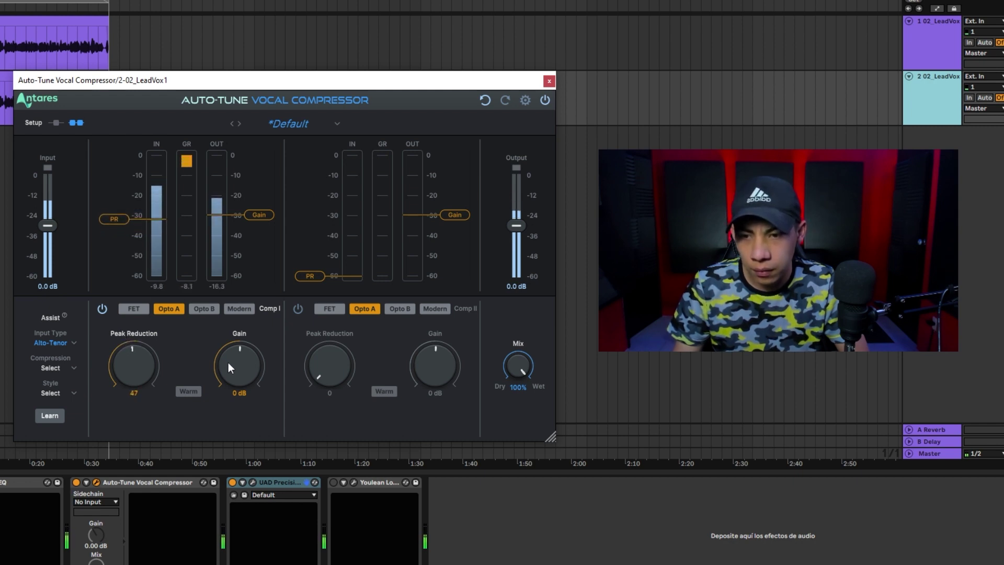
{"action": "left_click_drag", "start_coordinate": [253, 215], "coordinate": [257, 205]}
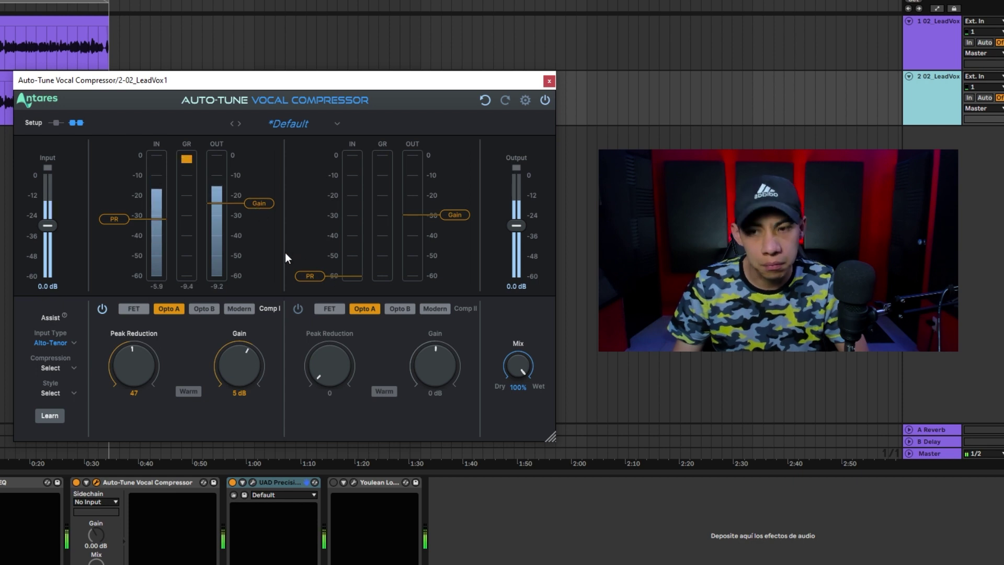
{"action": "left_click", "coordinate": [547, 101]}
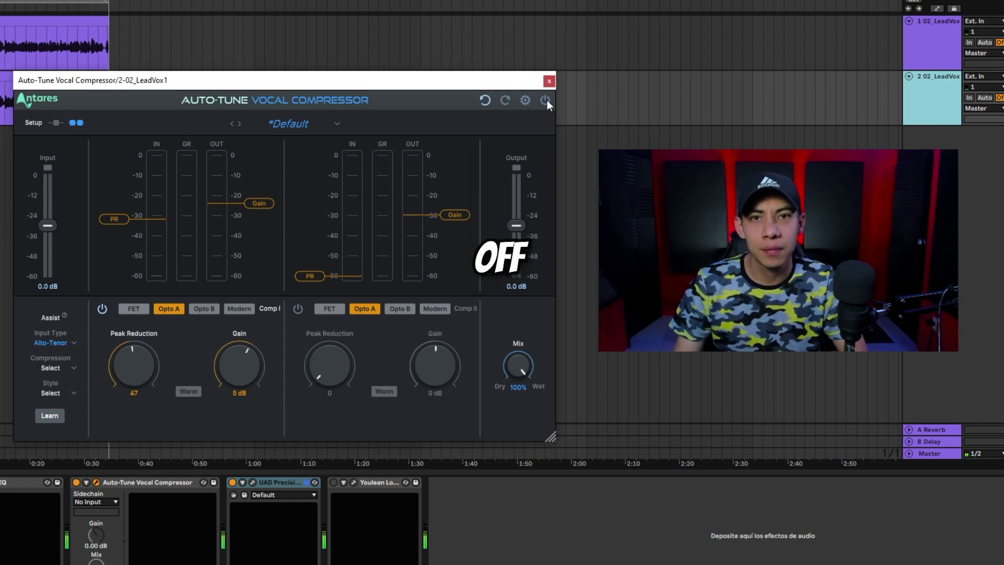
{"action": "left_click", "coordinate": [546, 101]}
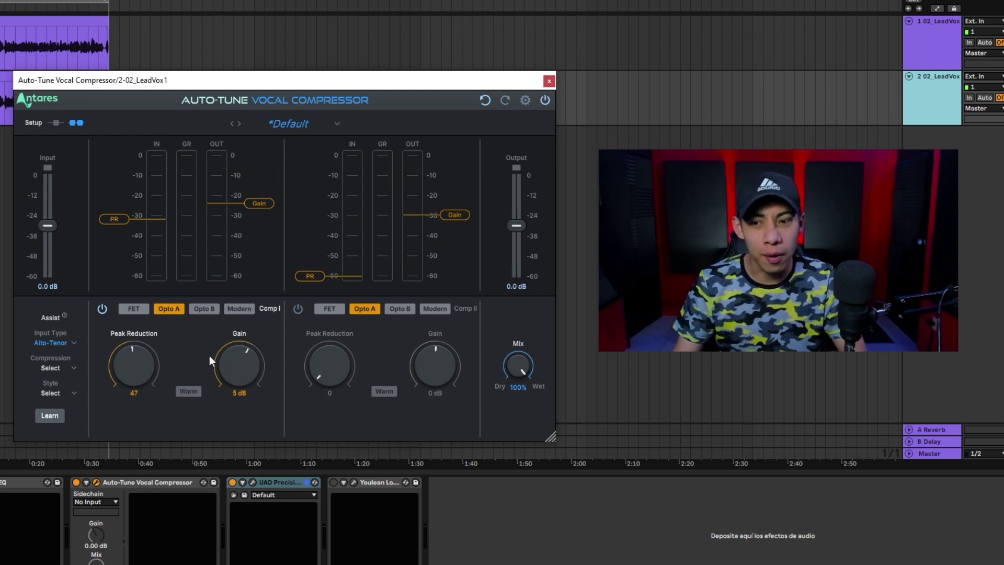
Step: Turn on Warm at 3 dB for Comp I's Opto A and compare the playing vocal with the plug-in bypassed and re-enabled
{"action": "left_click", "coordinate": [190, 391]}
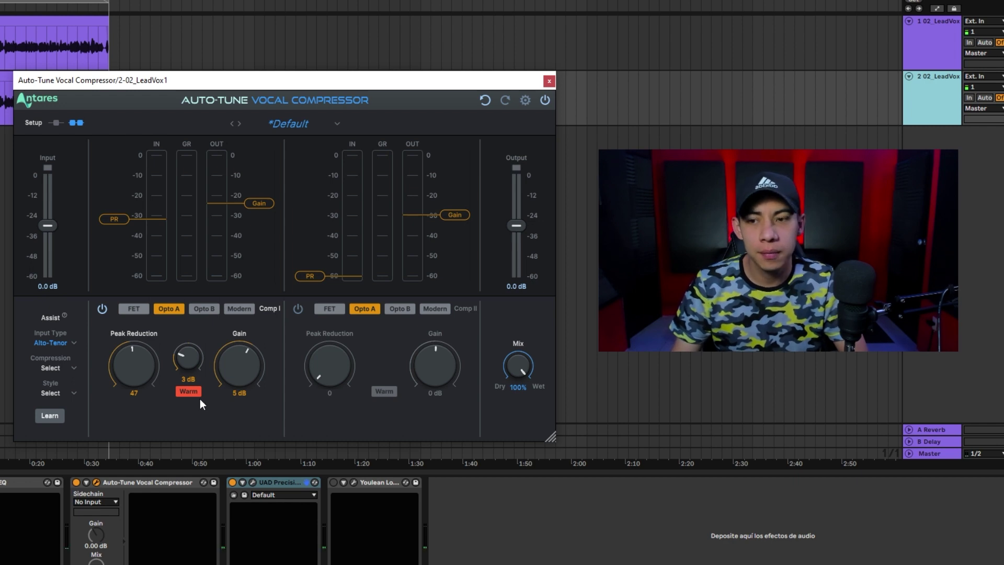
{"action": "key", "text": "space"}
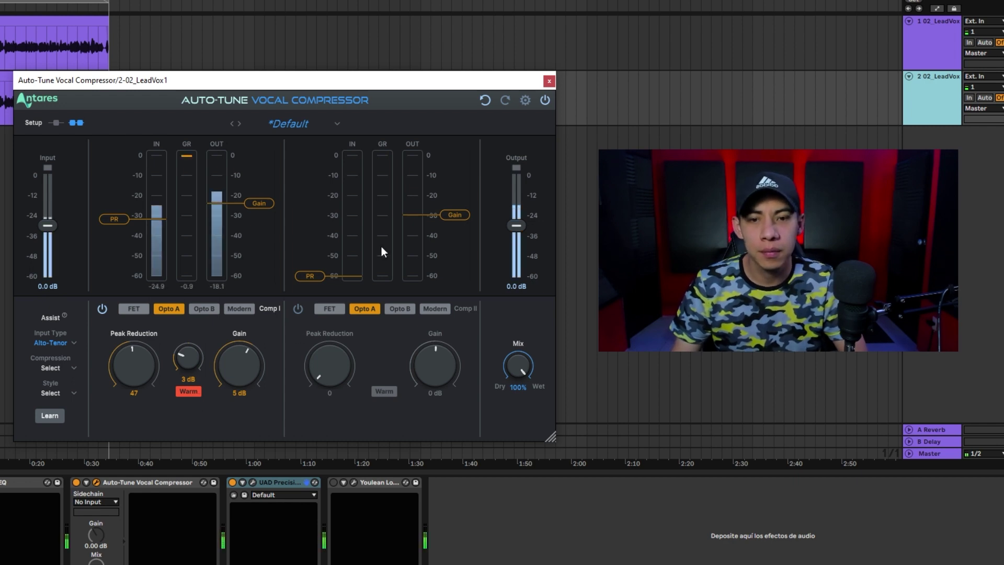
{"action": "left_click", "coordinate": [543, 100]}
{"action": "left_click", "coordinate": [543, 99]}
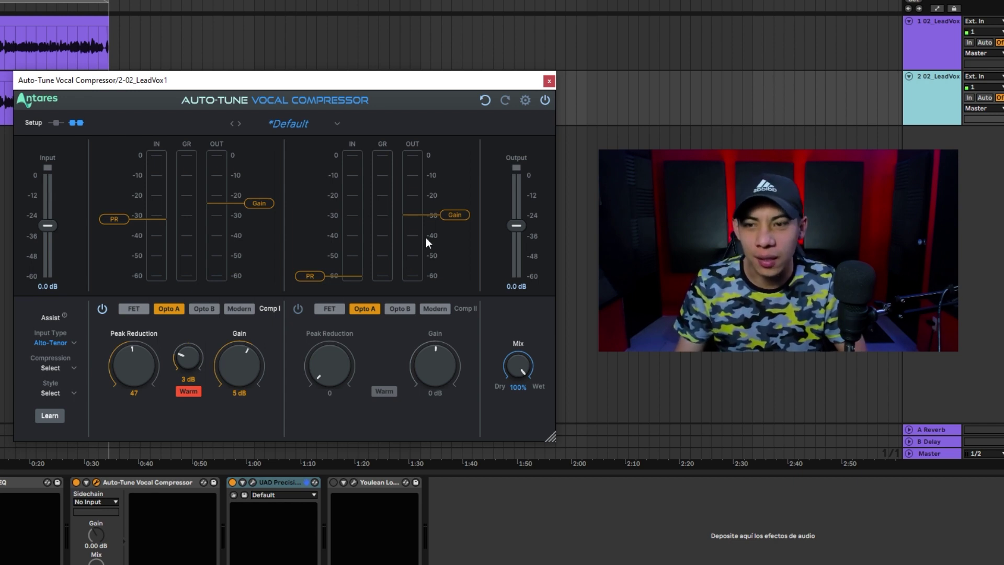
Step: Switch Comp I to Opto B and, with the vocal playing, set the threshold to -27 dB and gain to 3 dB
{"action": "left_click", "coordinate": [196, 309]}
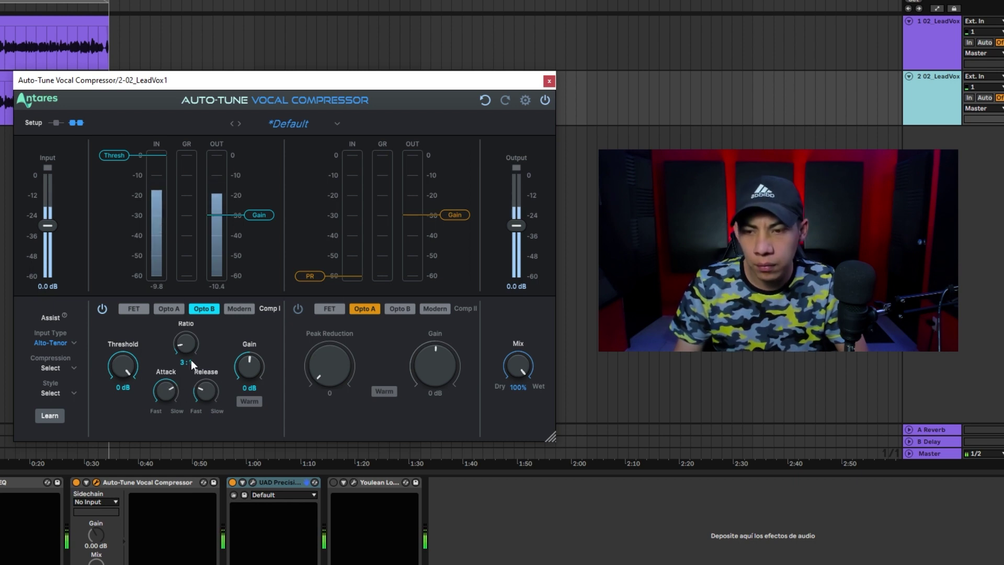
{"action": "left_click_drag", "start_coordinate": [122, 371], "coordinate": [126, 407]}
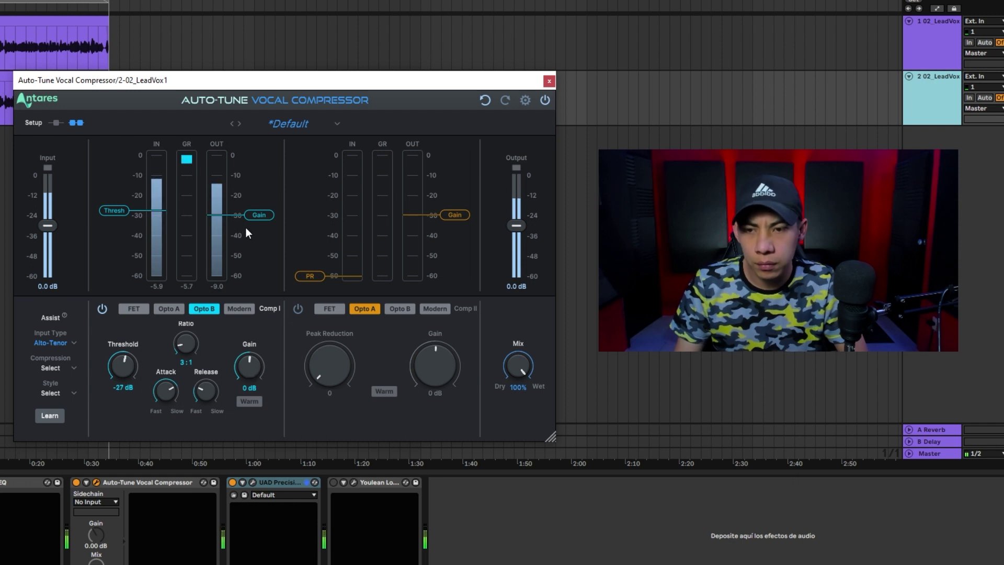
{"action": "mouse_move", "coordinate": [260, 213]}
{"action": "left_mouse_down"}
{"action": "mouse_move", "coordinate": [256, 196]}
{"action": "mouse_move", "coordinate": [257, 208]}
{"action": "left_mouse_up"}
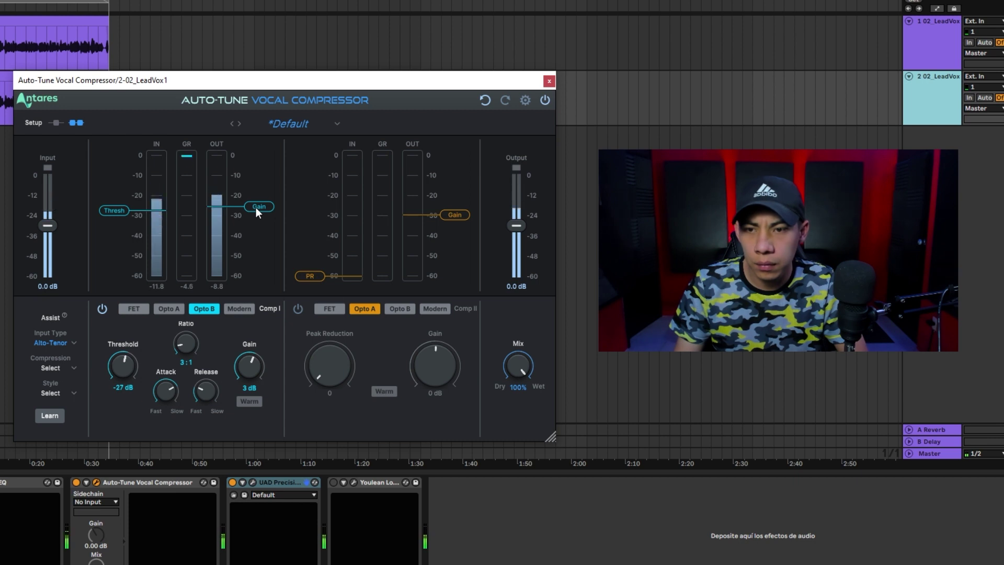
Step: Compare Opto B against bypass, and with the plug-in re-enabled turn on Warm and lower the gain to 1 dB
{"action": "left_click", "coordinate": [546, 100]}
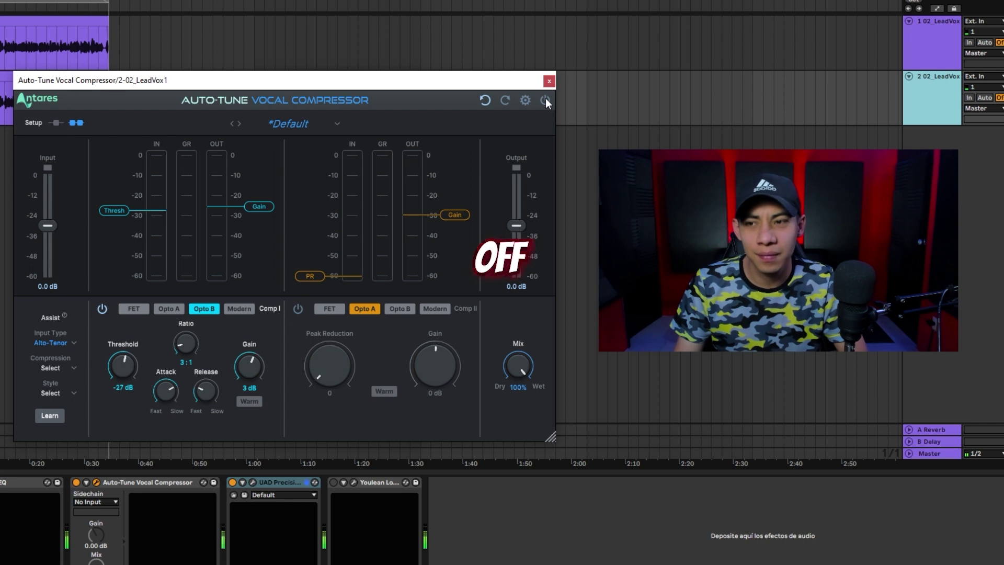
{"action": "left_click", "coordinate": [546, 100]}
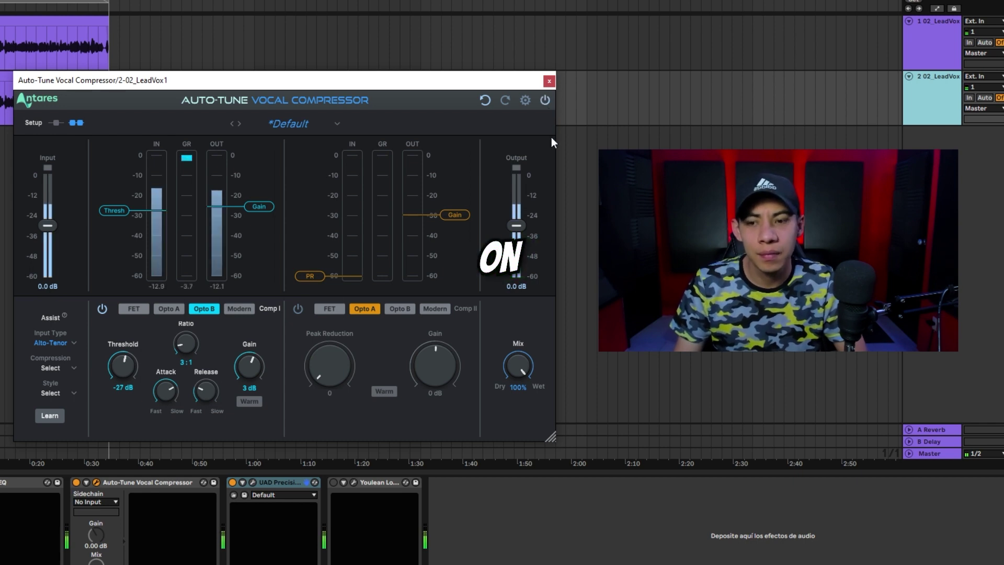
{"action": "left_click", "coordinate": [257, 404]}
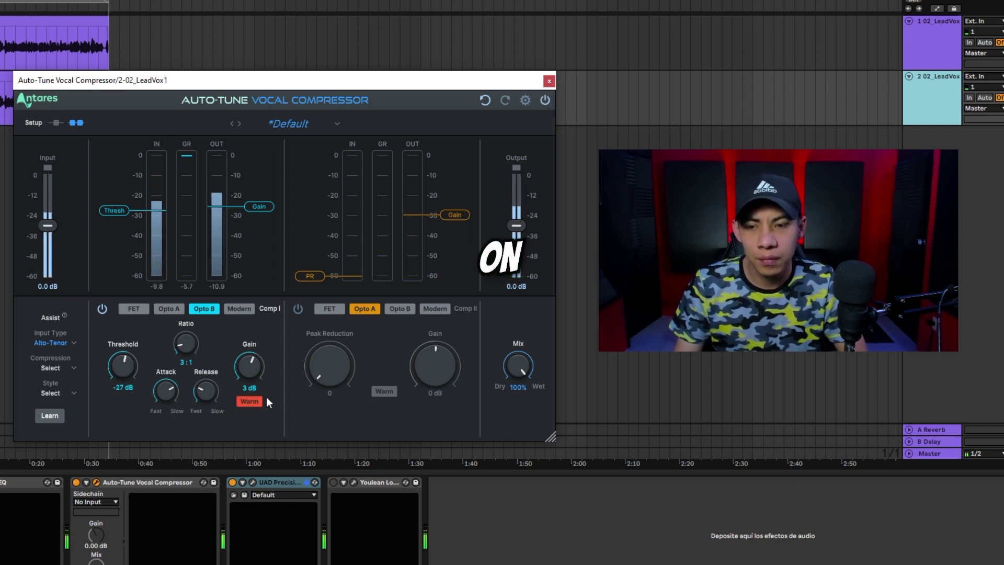
{"action": "left_click_drag", "start_coordinate": [249, 367], "coordinate": [250, 377]}
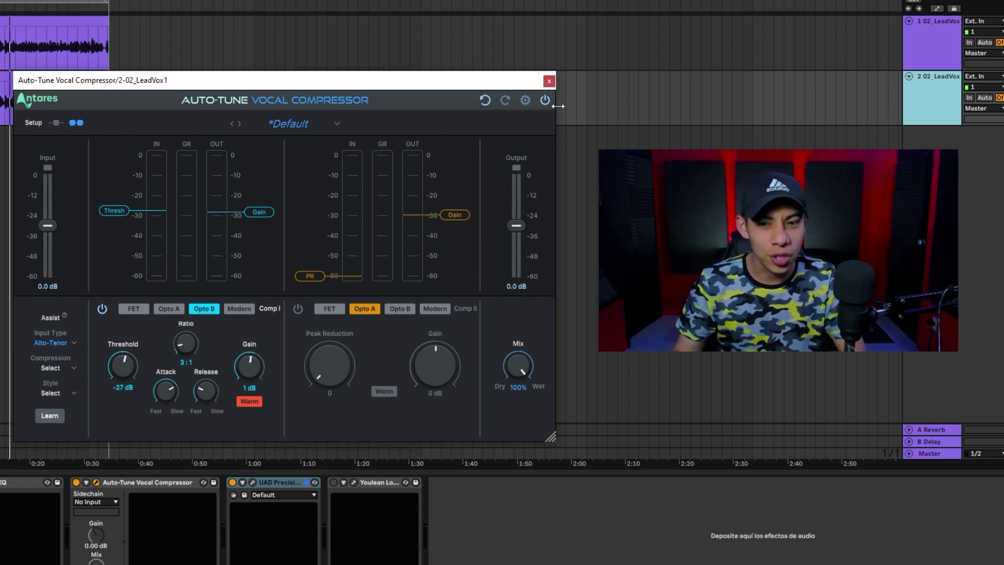
Step: Switch Comp I to Modern and set the threshold to -15 dB, attack to 22 ms, release to 124 ms and gain to 1 dB
{"action": "left_click", "coordinate": [240, 309]}
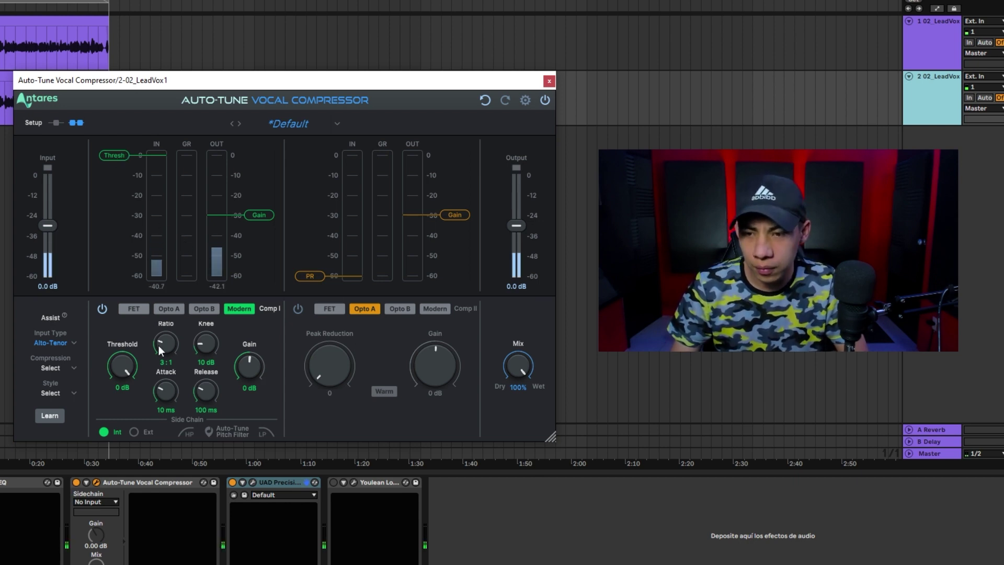
{"action": "left_click_drag", "start_coordinate": [206, 393], "coordinate": [206, 388]}
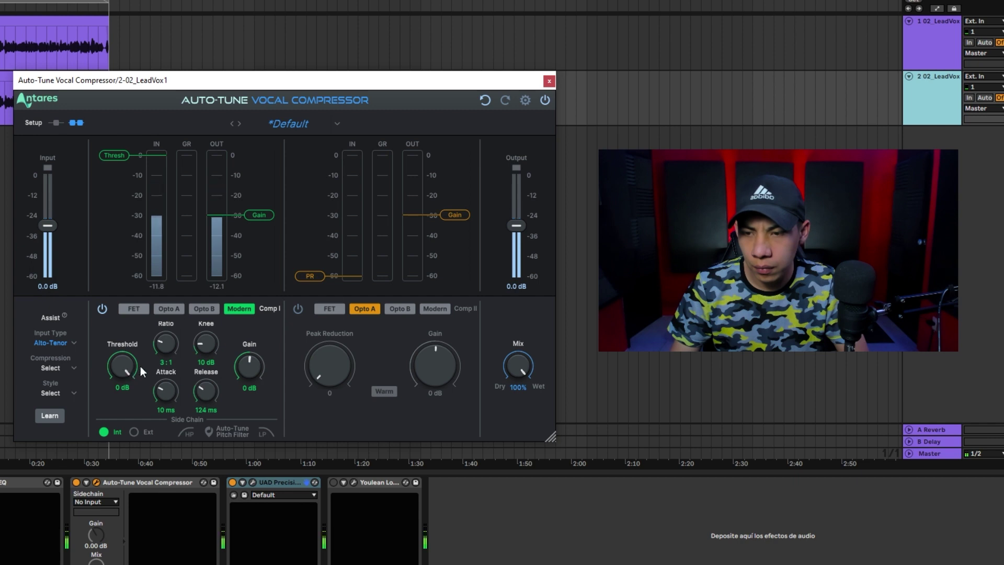
{"action": "mouse_move", "coordinate": [122, 367]}
{"action": "left_mouse_down"}
{"action": "mouse_move", "coordinate": [125, 395]}
{"action": "mouse_move", "coordinate": [169, 390]}
{"action": "left_mouse_up"}
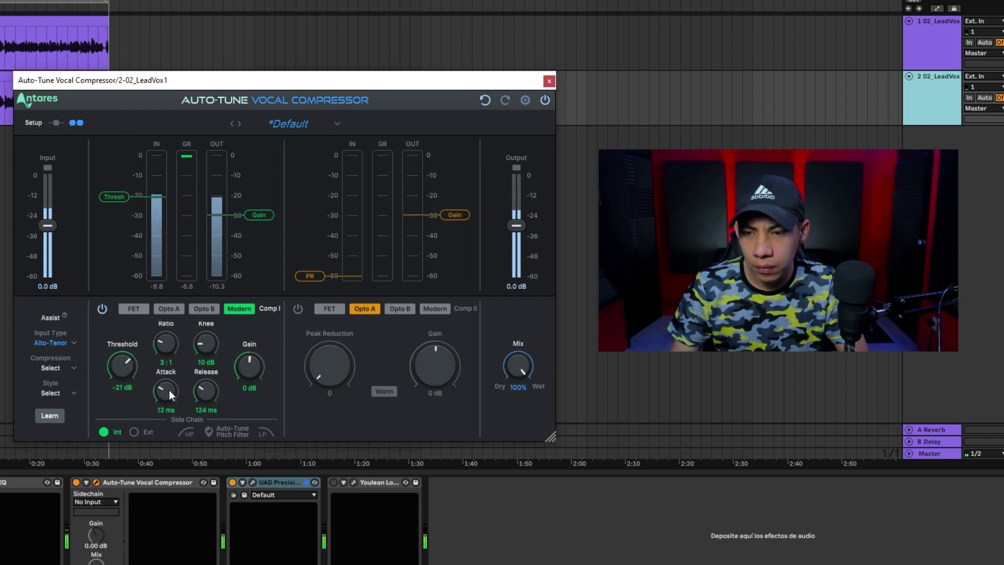
{"action": "mouse_move", "coordinate": [119, 367]}
{"action": "left_mouse_down"}
{"action": "mouse_move", "coordinate": [161, 374]}
{"action": "mouse_move", "coordinate": [124, 363]}
{"action": "left_mouse_up"}
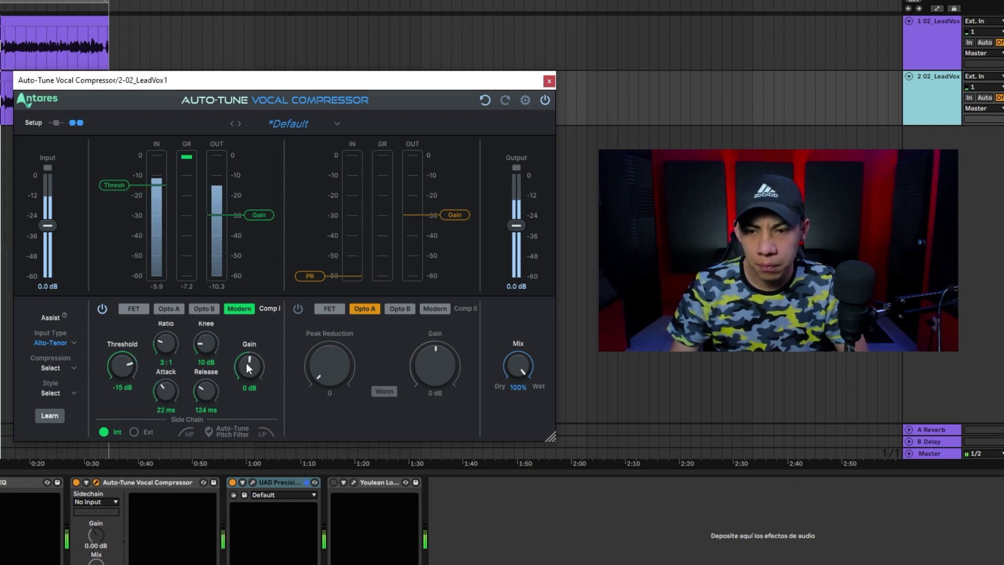
{"action": "left_click_drag", "start_coordinate": [238, 366], "coordinate": [237, 347]}
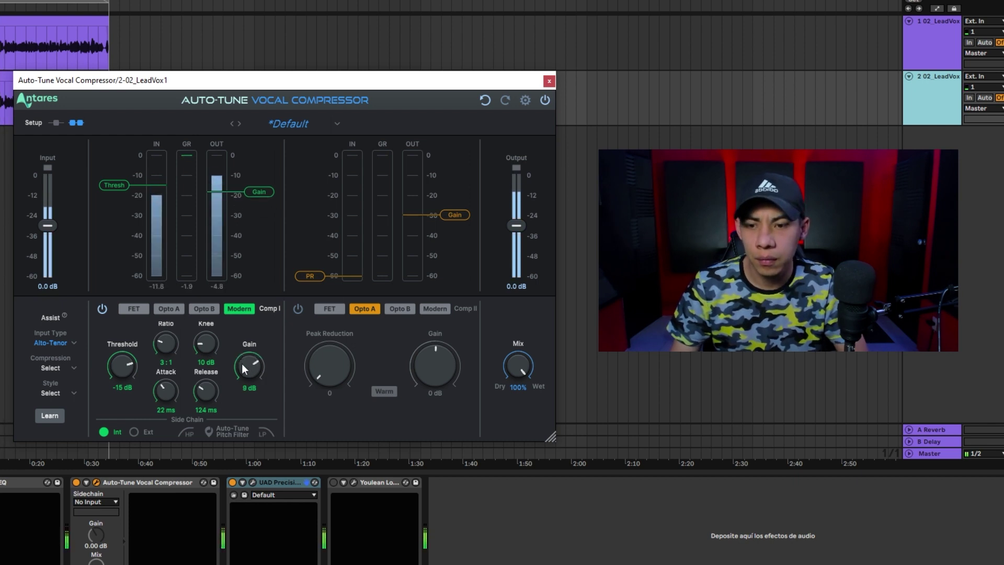
{"action": "left_click_drag", "start_coordinate": [244, 371], "coordinate": [248, 379]}
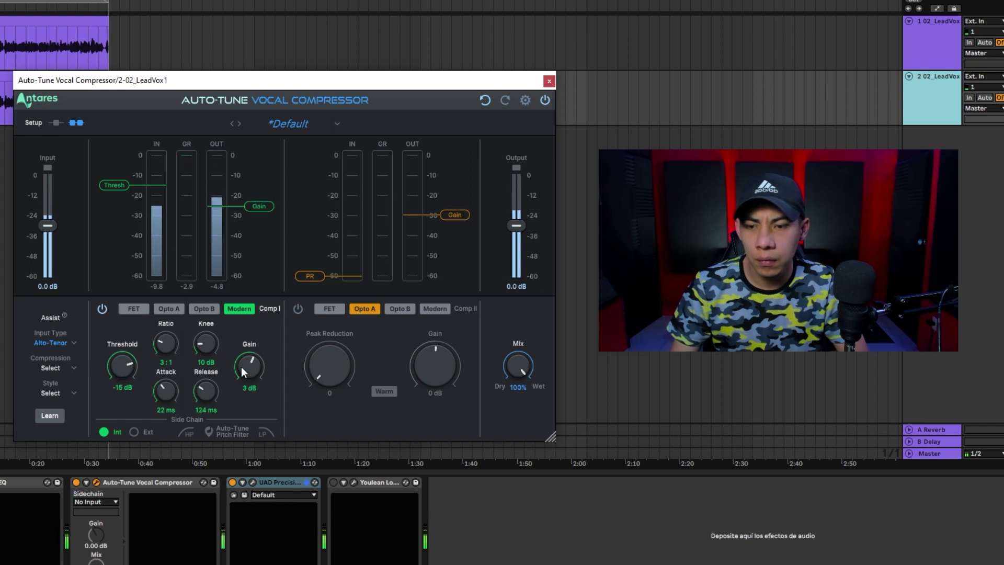
{"action": "left_click_drag", "start_coordinate": [241, 367], "coordinate": [242, 369]}
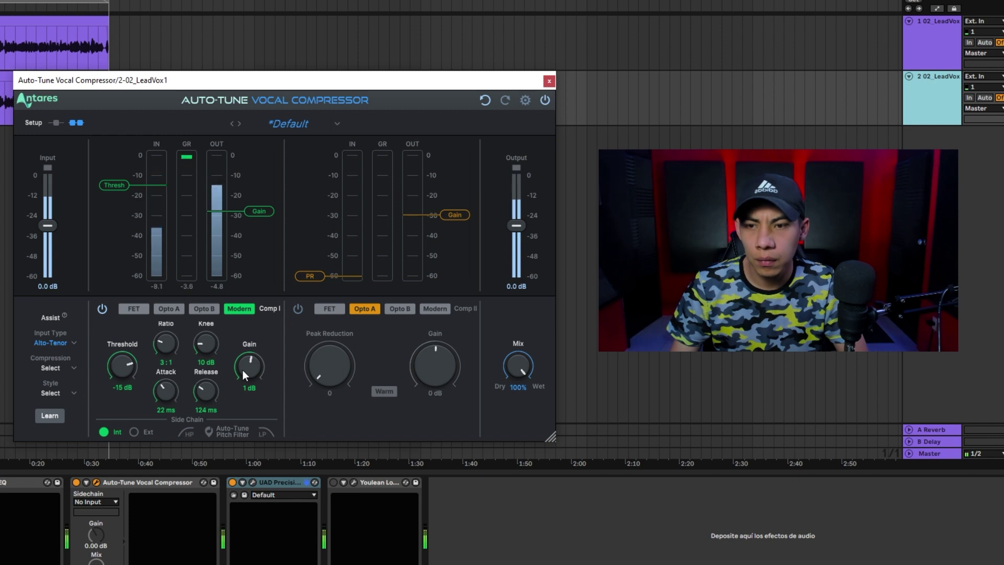
Step: Compare the Modern compressor's vocal sound by bypassing and re-enabling the plug-in twice during playback
{"action": "left_click", "coordinate": [546, 102]}
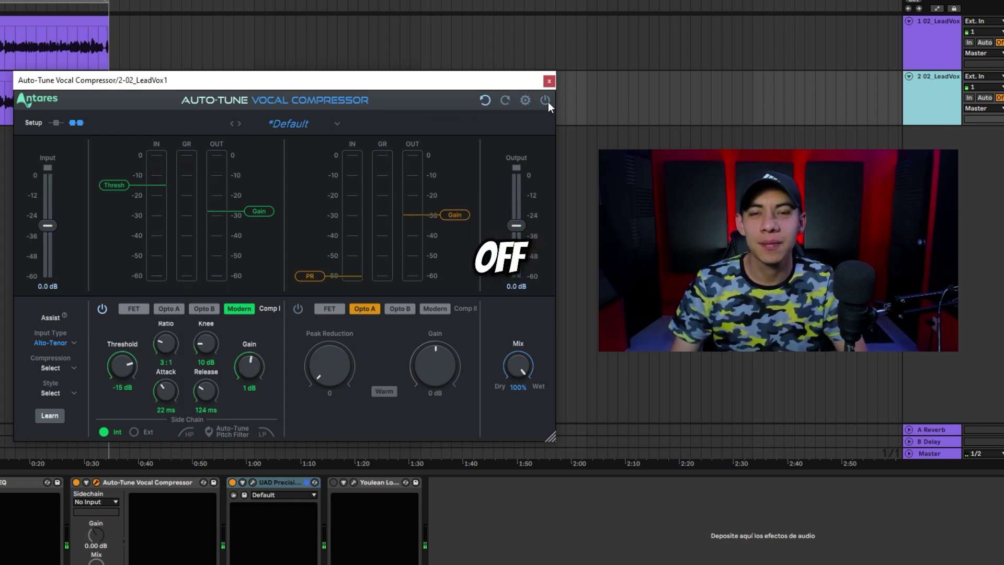
{"action": "left_click", "coordinate": [547, 101]}
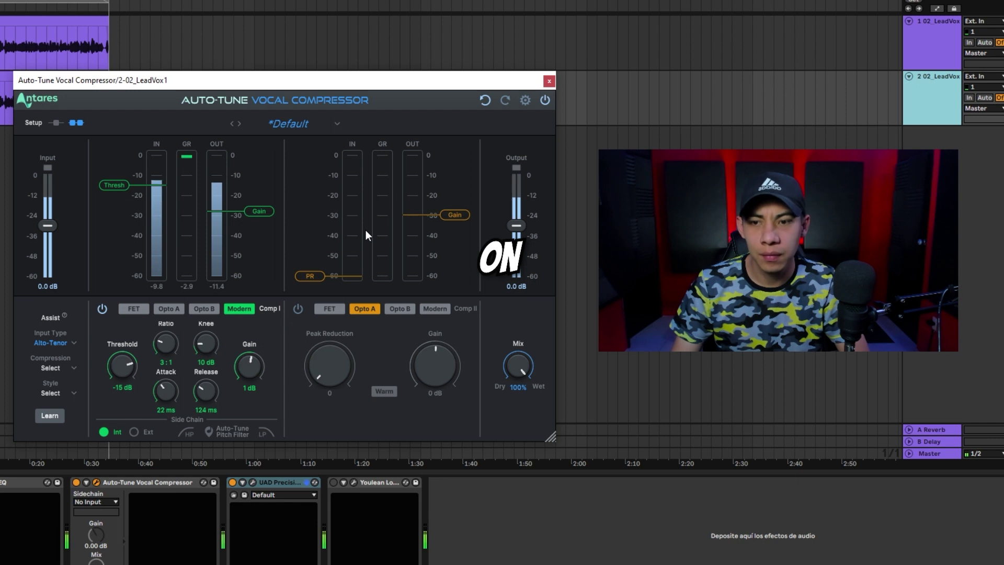
{"action": "left_click", "coordinate": [543, 100]}
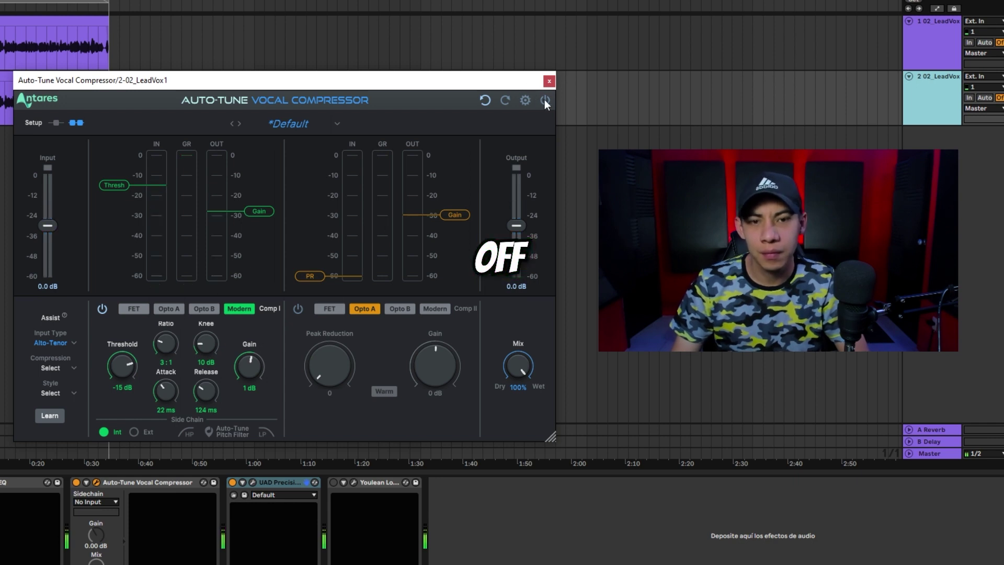
{"action": "left_click", "coordinate": [544, 100]}
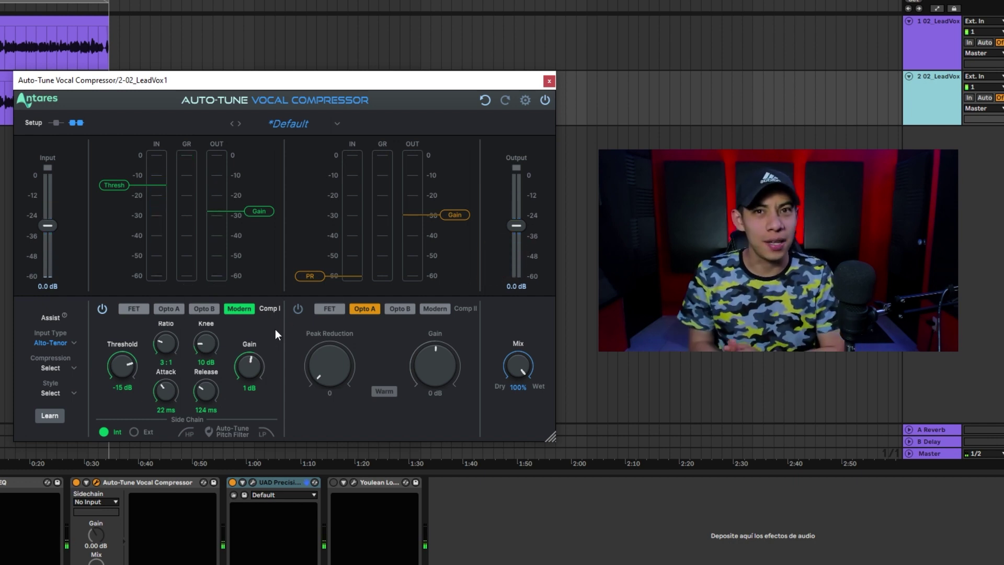
Step: Return Comp I to FET and, with the vocal playing, set its input to -30 and output to -10
{"action": "left_click", "coordinate": [138, 310]}
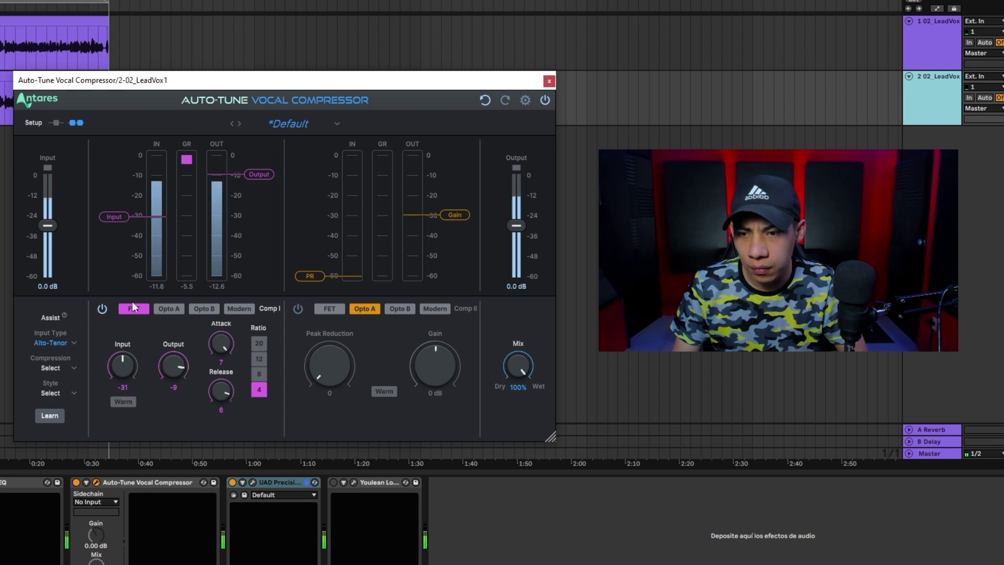
{"action": "left_click_drag", "start_coordinate": [123, 369], "coordinate": [123, 370]}
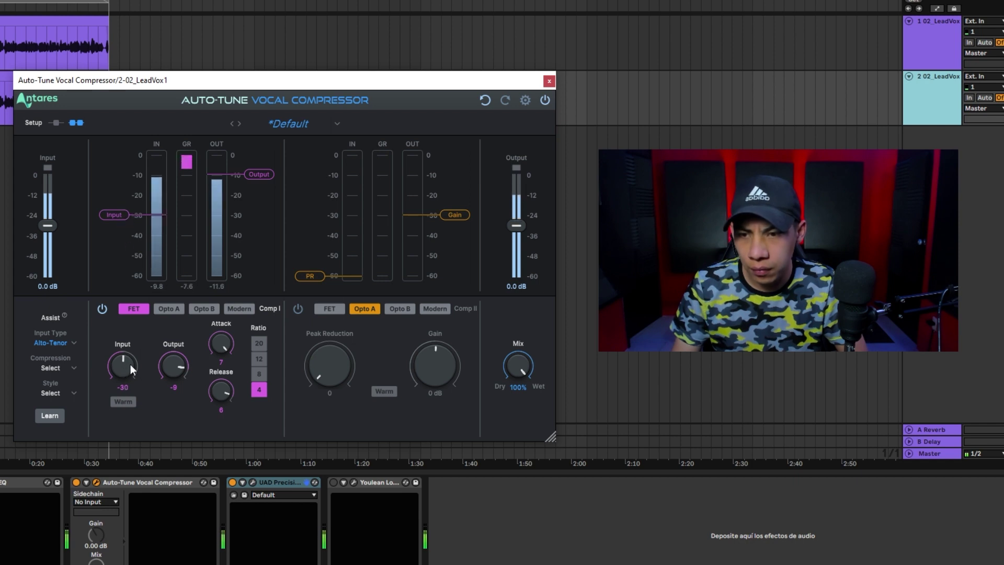
{"action": "left_click_drag", "start_coordinate": [257, 177], "coordinate": [256, 175]}
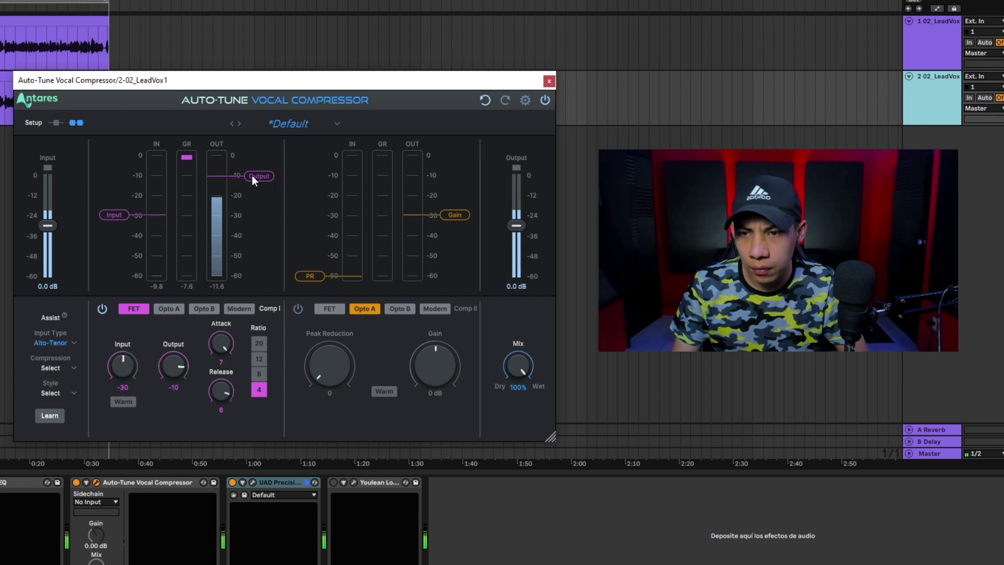
Step: Turn on Comp II as Opto A, enable Warm at 3 dB, and set its peak reduction to 38 during playback
{"action": "left_click", "coordinate": [298, 309]}
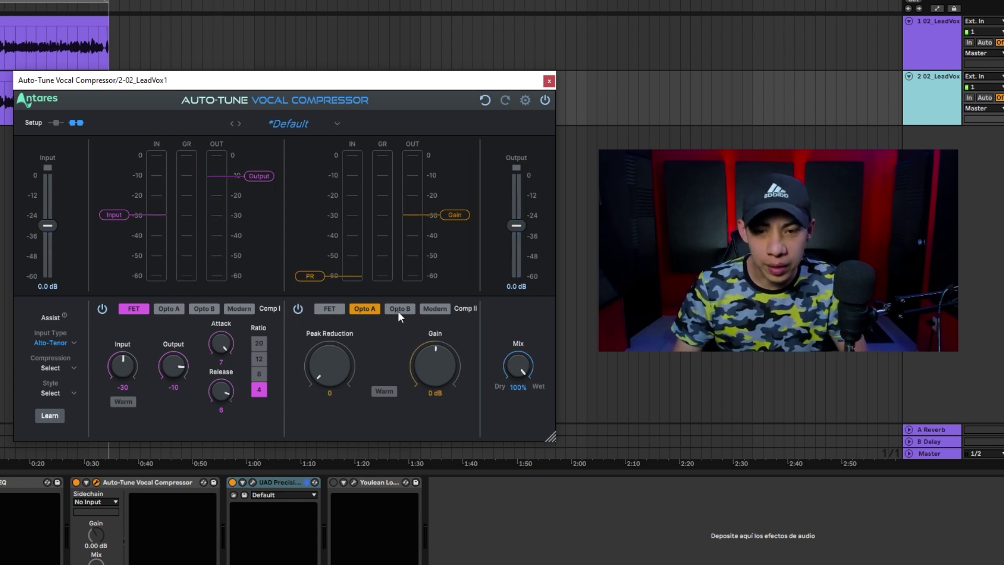
{"action": "left_click", "coordinate": [386, 390]}
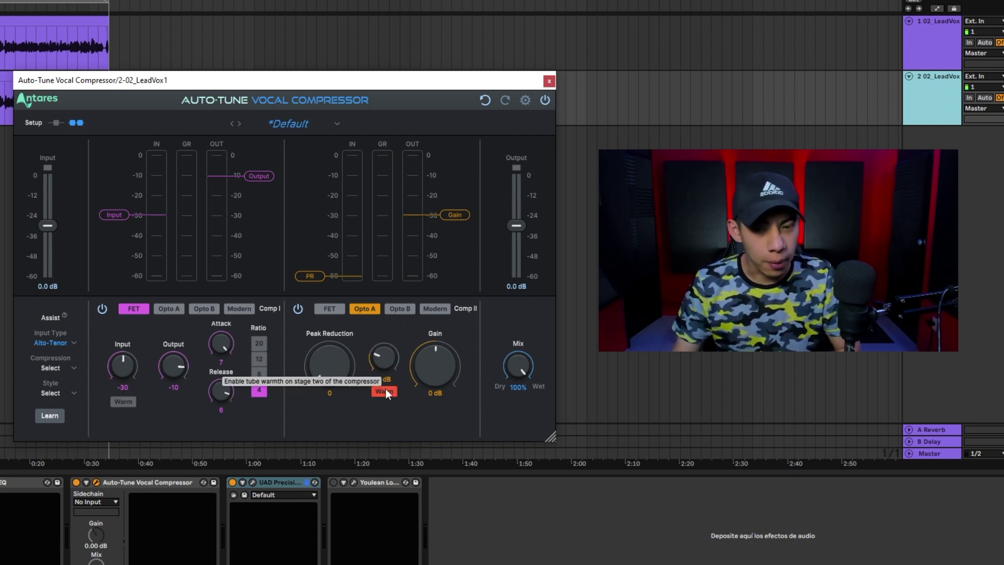
{"action": "mouse_move", "coordinate": [337, 369]}
{"action": "left_mouse_down"}
{"action": "mouse_move", "coordinate": [326, 379]}
{"action": "mouse_move", "coordinate": [323, 360]}
{"action": "left_mouse_up"}
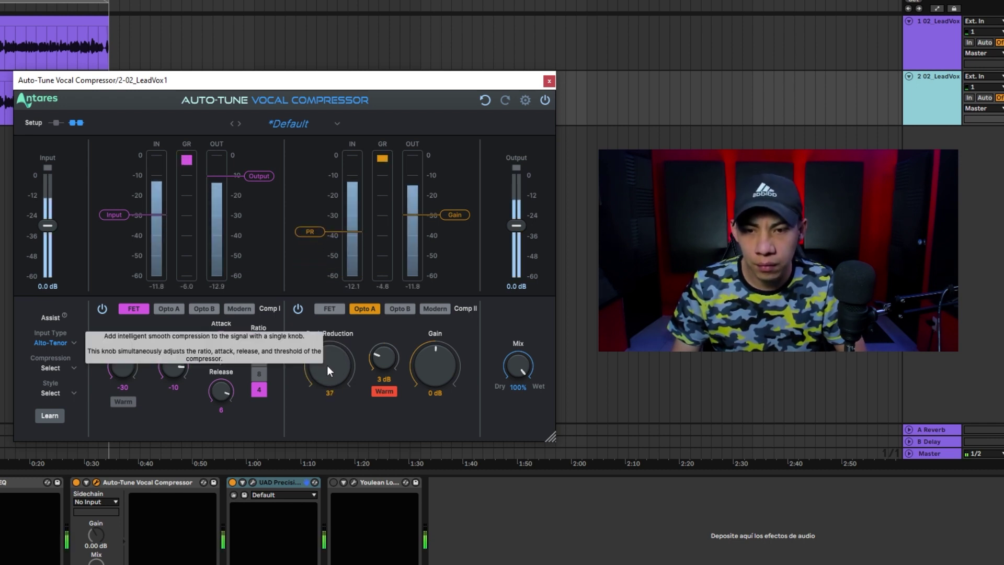
{"action": "left_click_drag", "start_coordinate": [328, 364], "coordinate": [328, 364]}
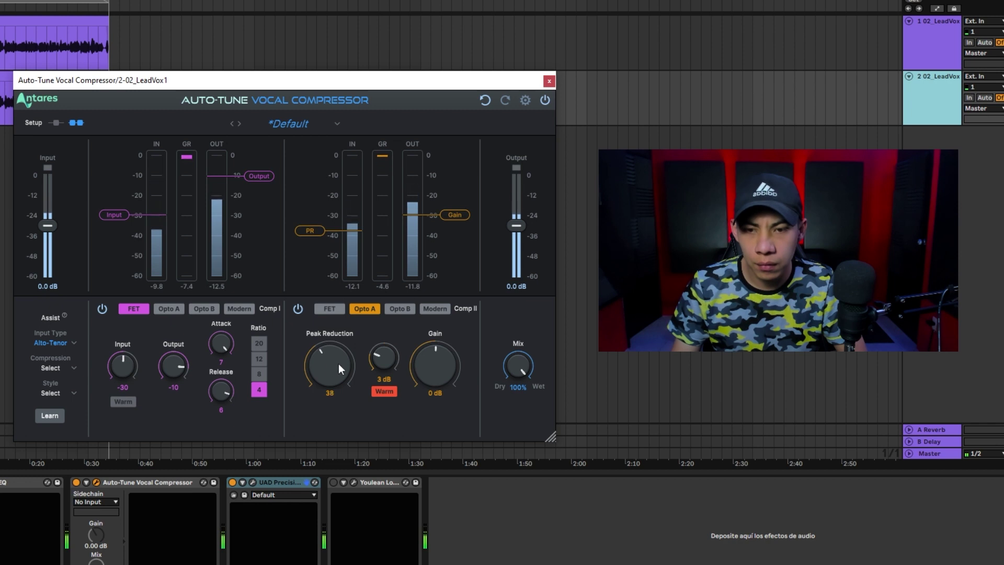
Step: Turn on the loudness meter, match levels with Comp II gain 1 dB and output -1.2 dB, and clear the measurements with the compressor bypassed
{"action": "left_click", "coordinate": [354, 483]}
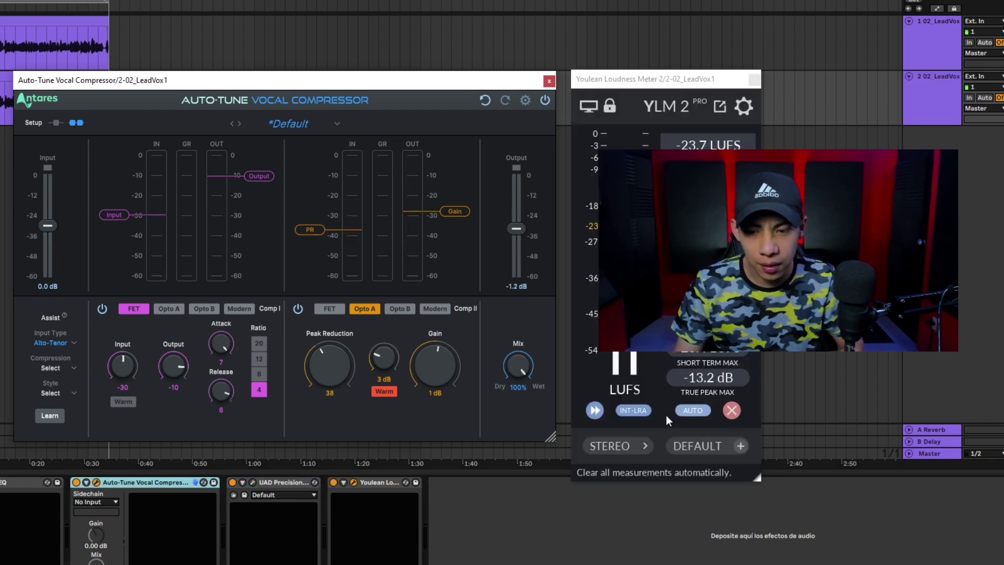
{"action": "left_click", "coordinate": [168, 482]}
{"action": "key", "text": "ctrl+0"}
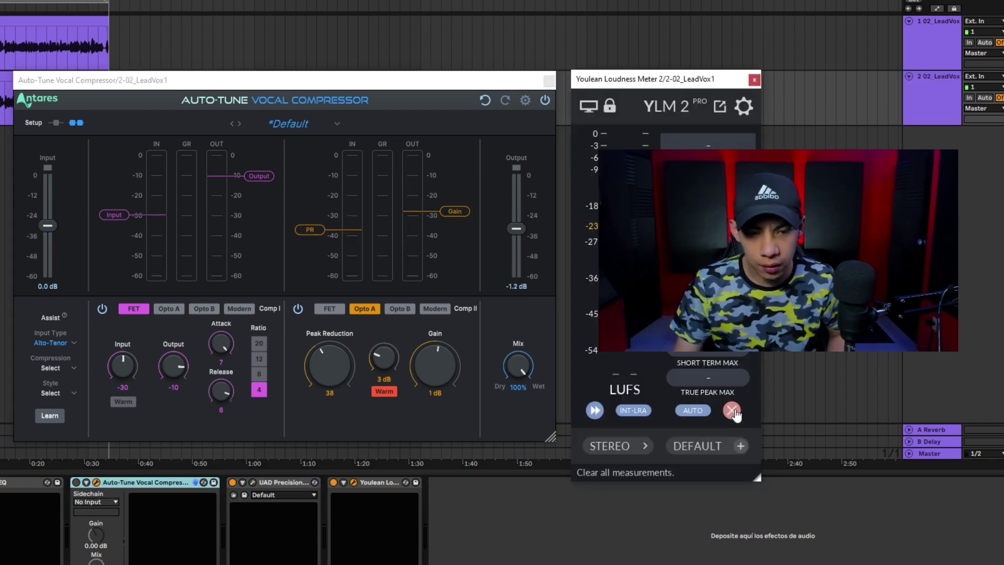
{"action": "left_click", "coordinate": [732, 411]}
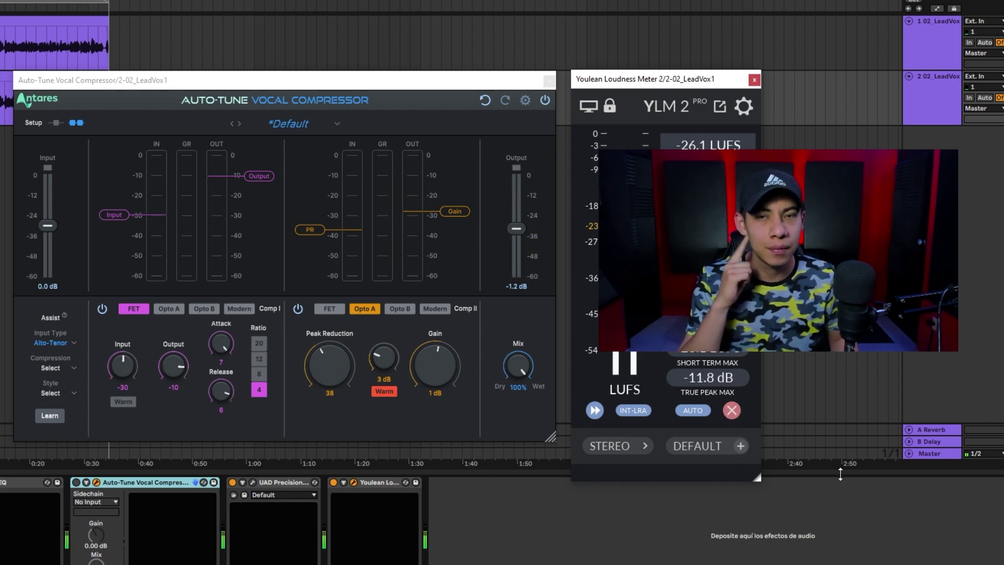
Step: Compare the FET and Opto A chain with the bypassed vocal by toggling the compressor during playback, and stop playback
{"action": "key", "text": "ctrl+0"}
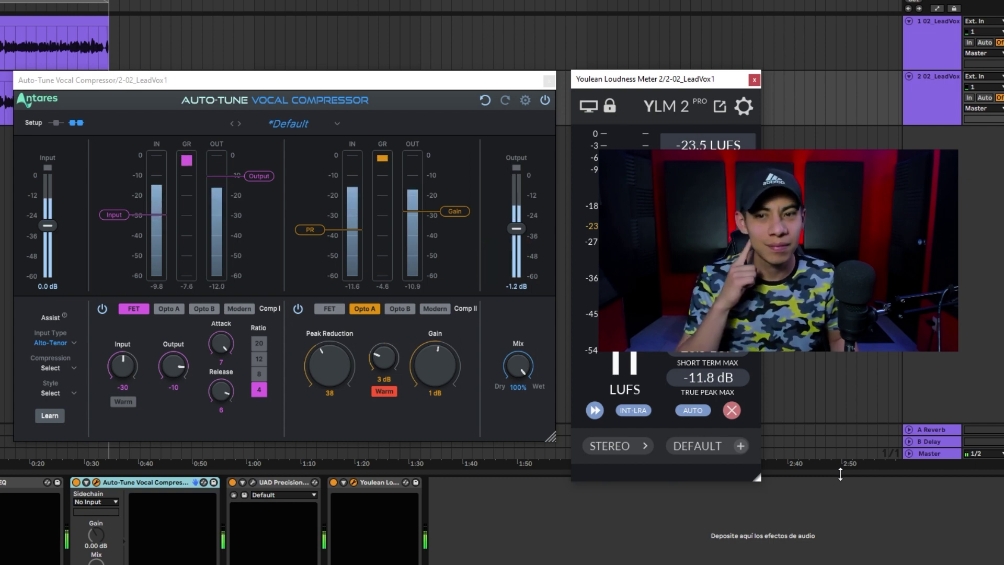
{"action": "key", "text": "ctrl+0"}
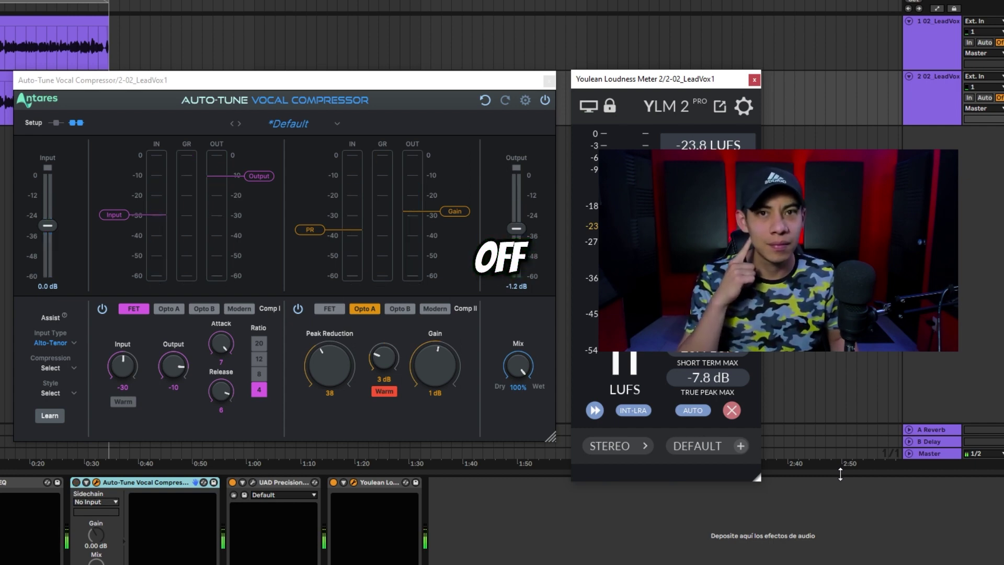
{"action": "key", "text": "ctrl+0"}
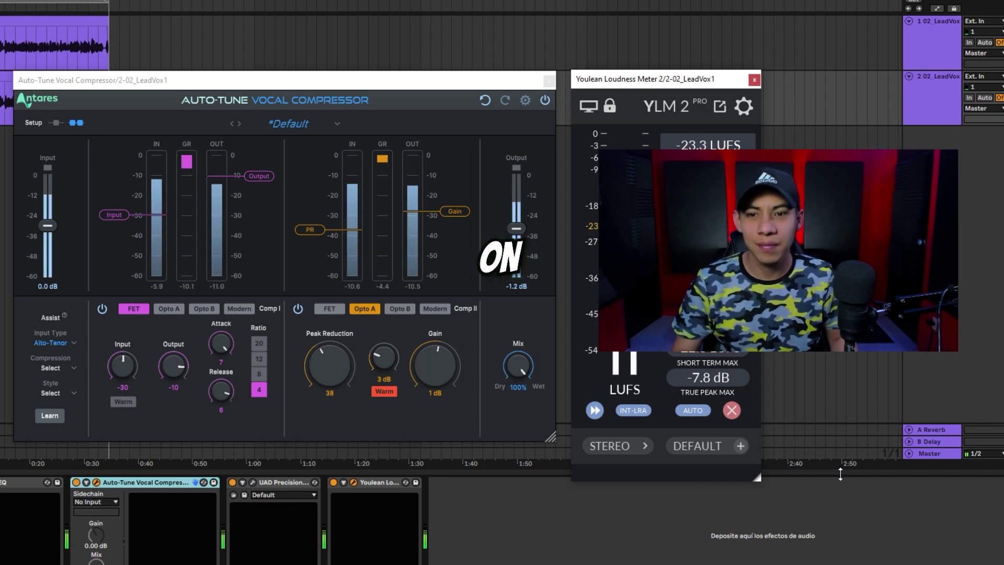
{"action": "key", "text": "space"}
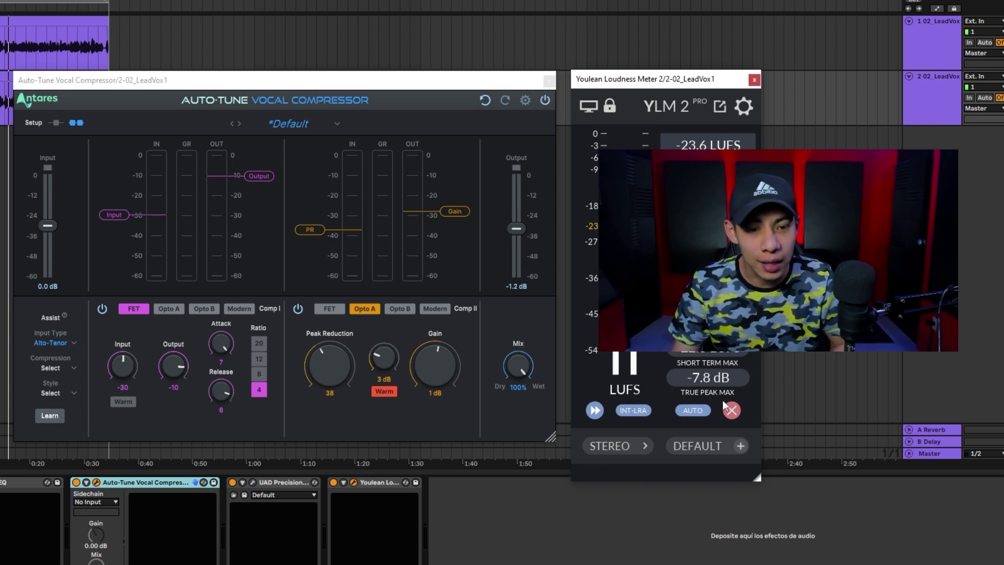
Step: Reload the compressor's Default preset and set Assist to Controlled compression with the Warm & Full style
{"action": "left_click", "coordinate": [285, 120]}
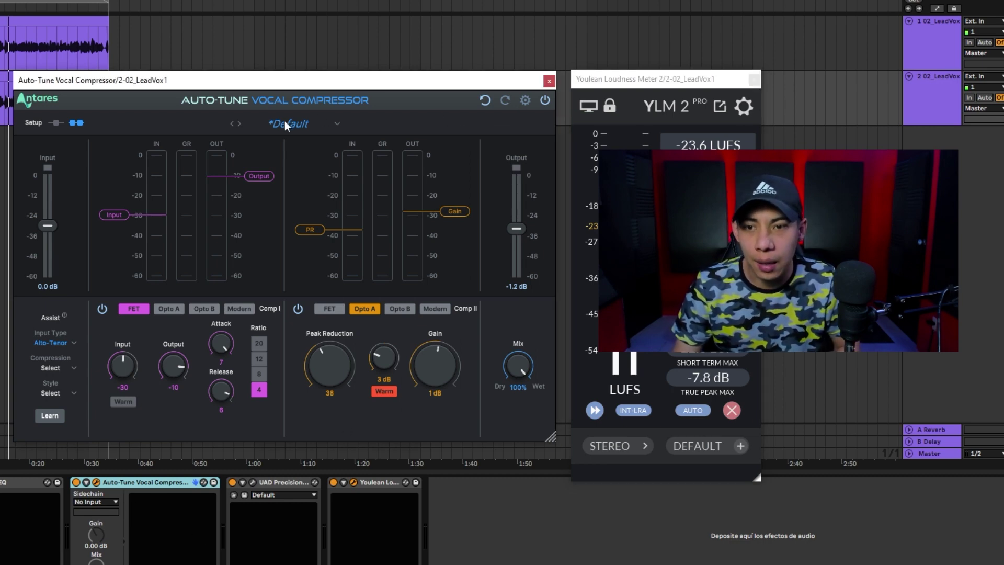
{"action": "left_click", "coordinate": [275, 259]}
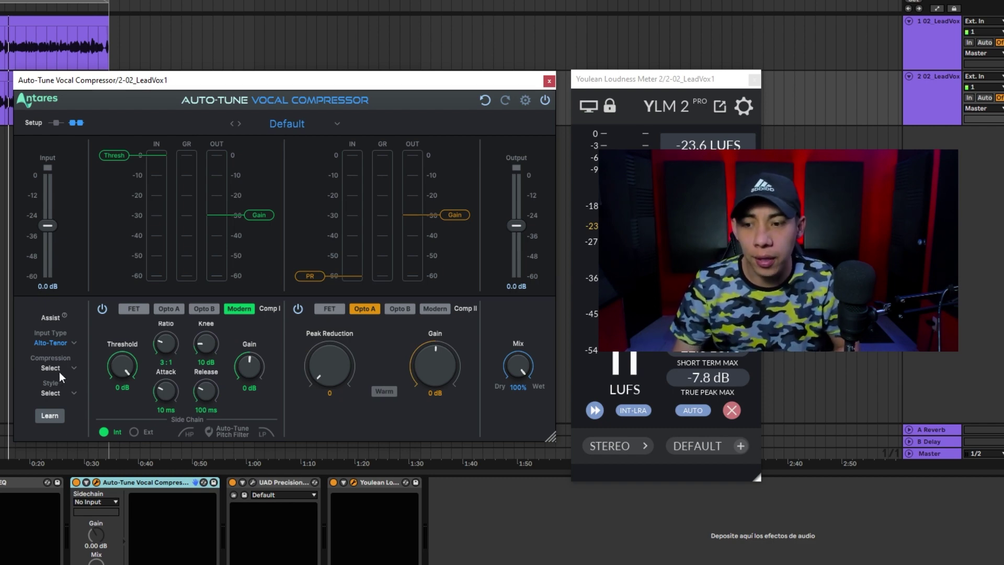
{"action": "mouse_move", "coordinate": [59, 370]}
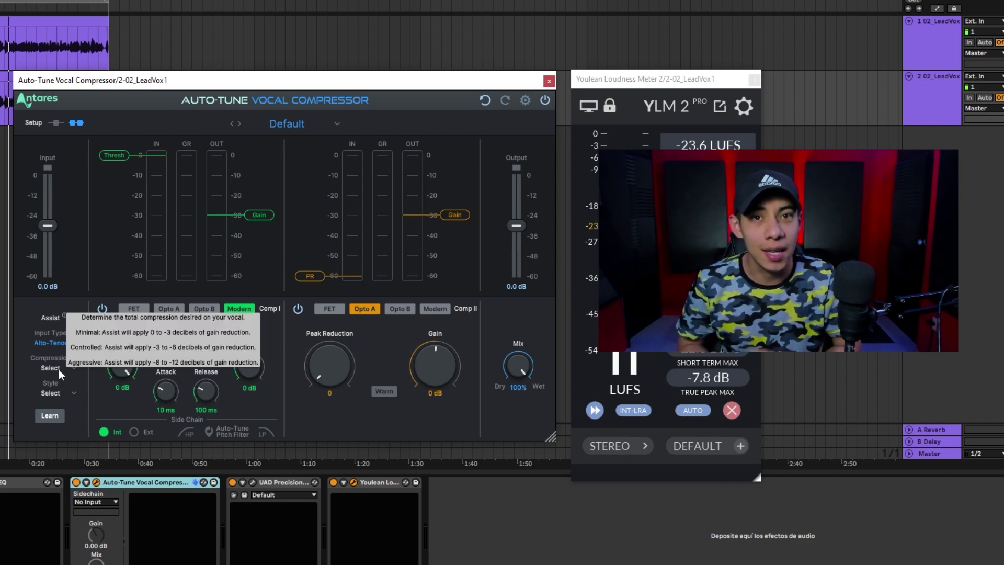
{"action": "left_click", "coordinate": [50, 368]}
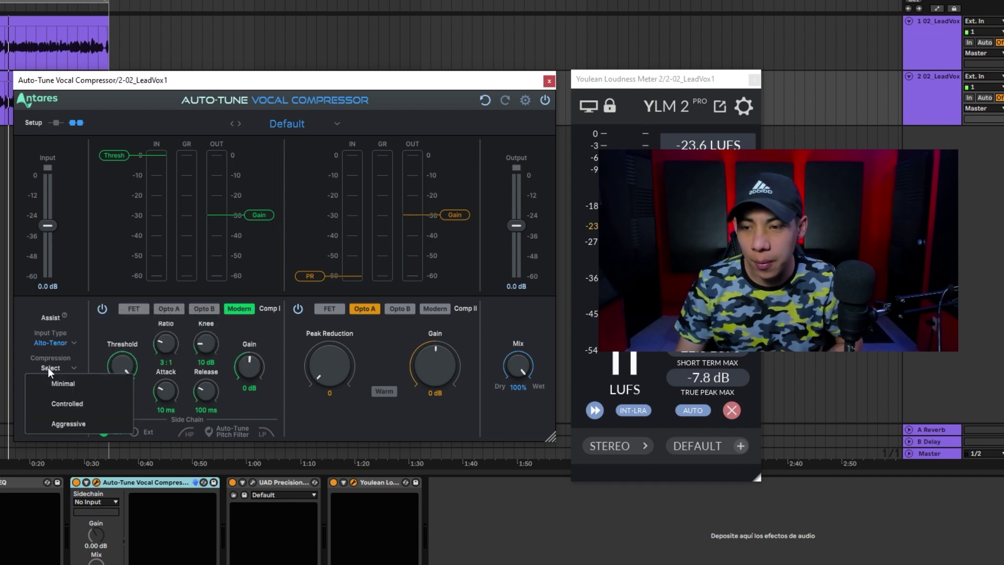
{"action": "left_click", "coordinate": [100, 403]}
{"action": "left_click", "coordinate": [56, 394]}
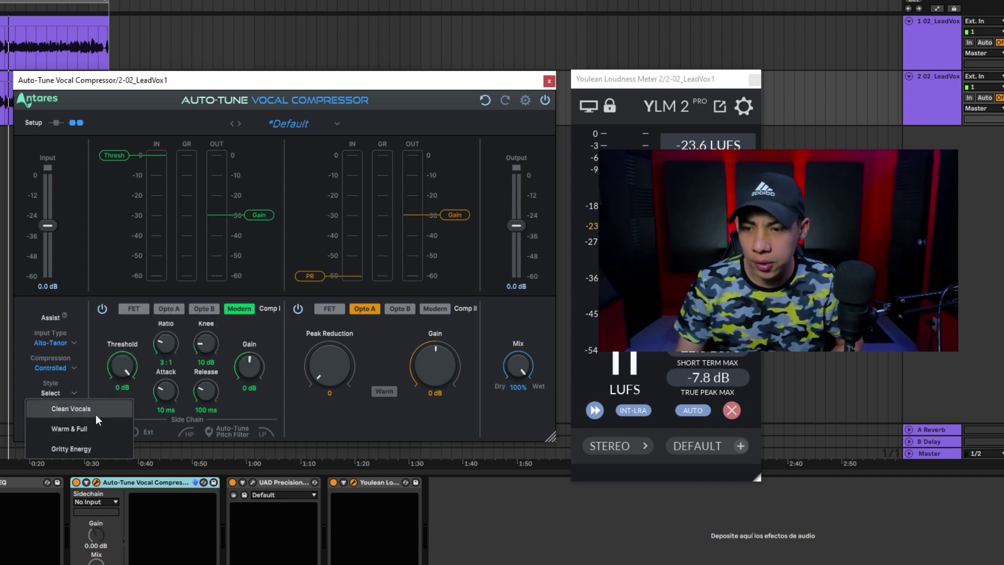
{"action": "left_click", "coordinate": [65, 431]}
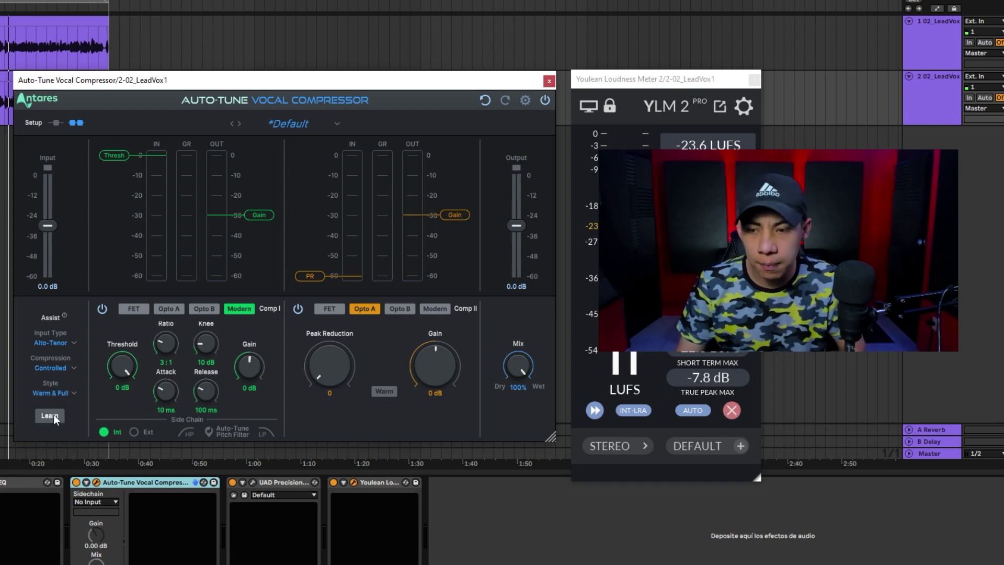
Step: Run Assist's Learn on the playing lead vocal and apply its suggested settings for both compressors
{"action": "left_click", "coordinate": [50, 416]}
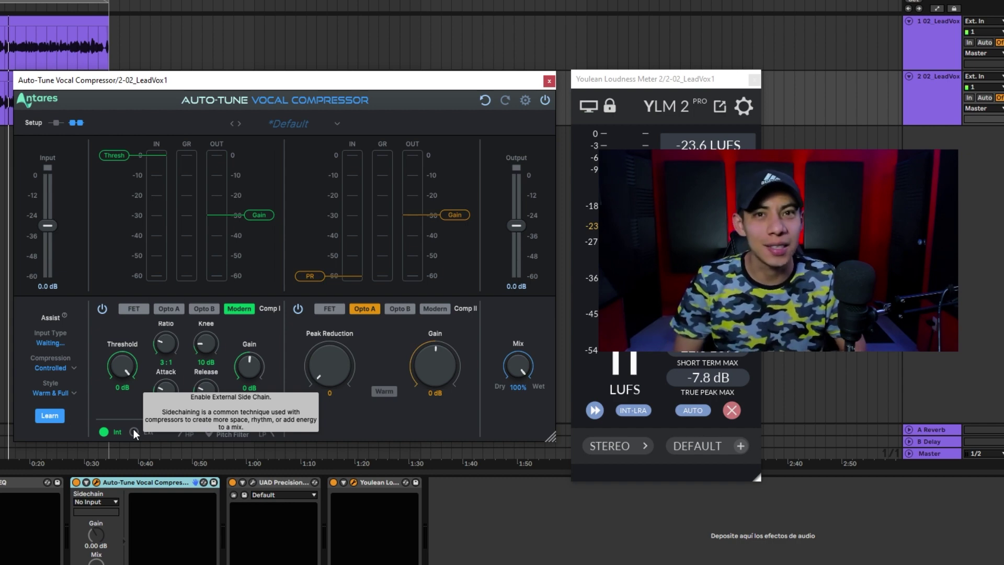
{"action": "key", "text": "space"}
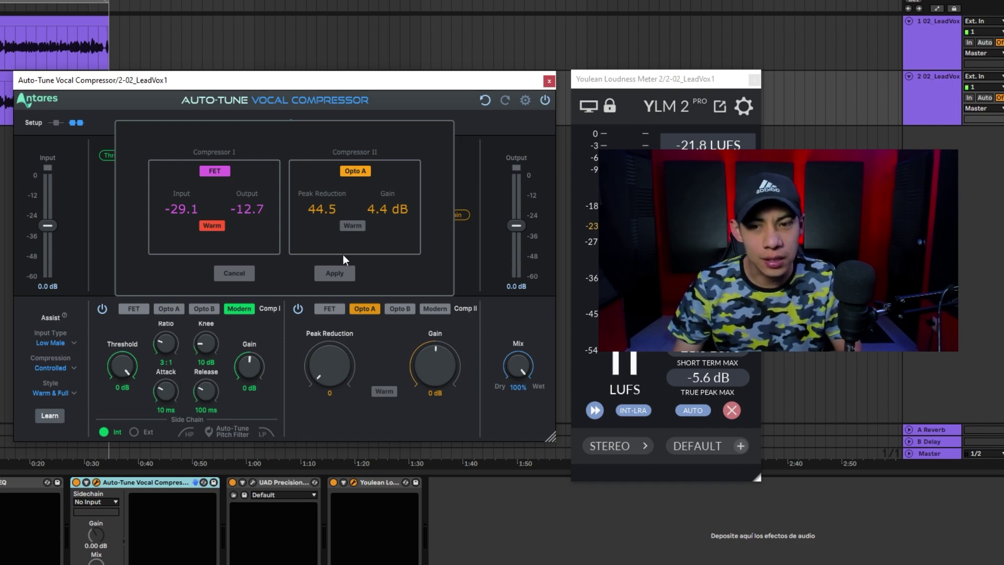
{"action": "left_click", "coordinate": [335, 273]}
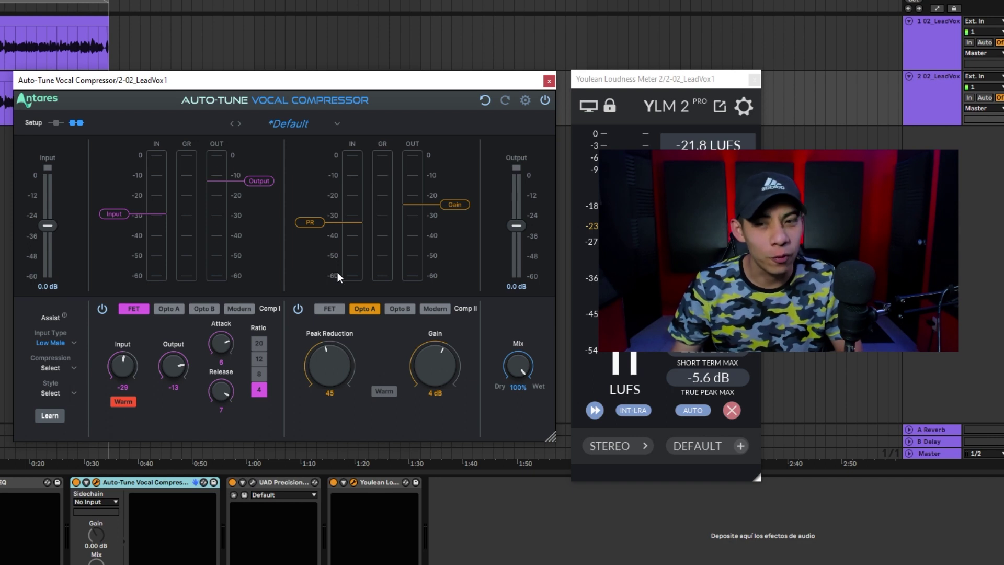
Step: Play the vocal through the Assist settings, bypass the compressor, and clear the loudness meter's measurements
{"action": "key", "text": "space"}
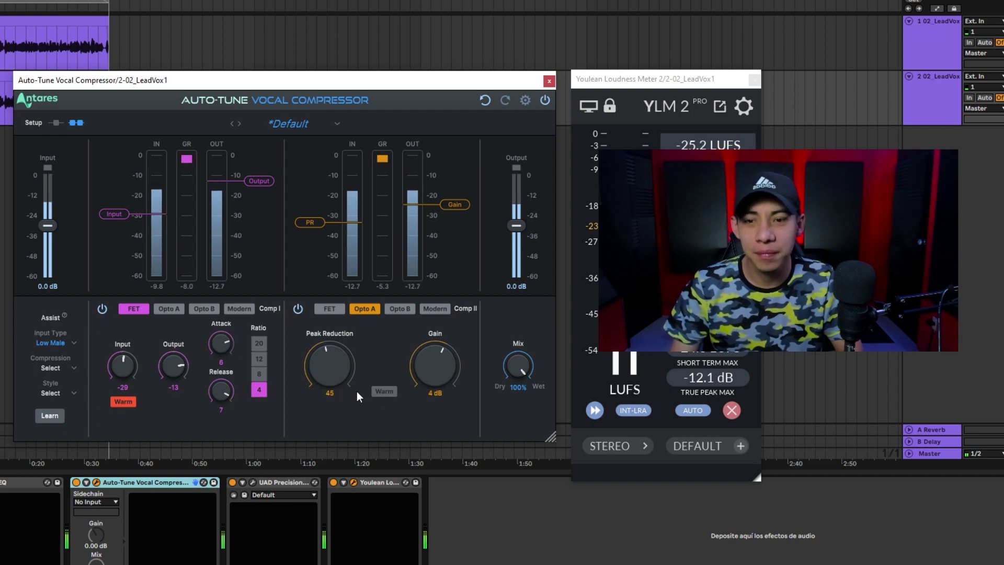
{"action": "left_click", "coordinate": [707, 292]}
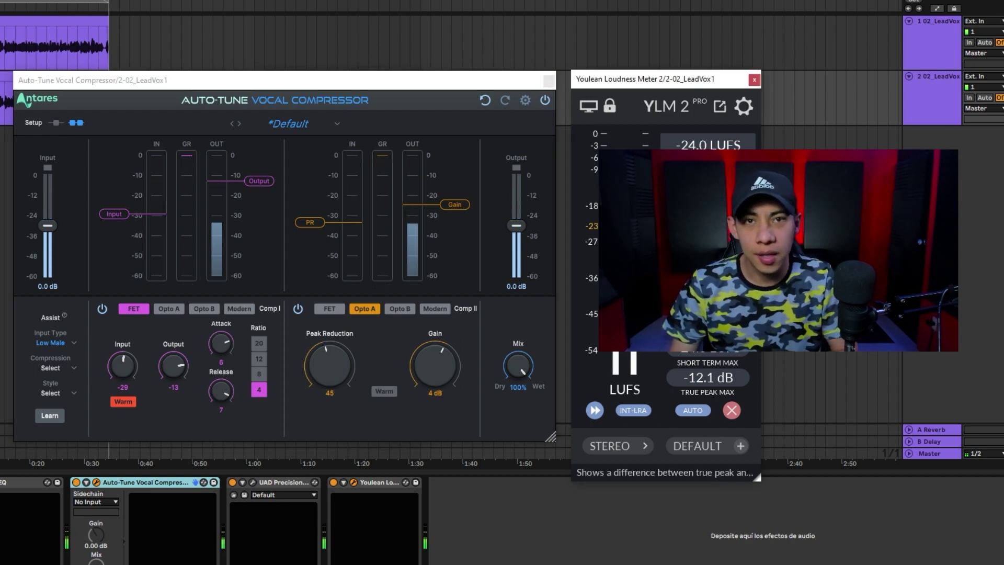
{"action": "left_click", "coordinate": [146, 482]}
{"action": "key", "text": "0"}
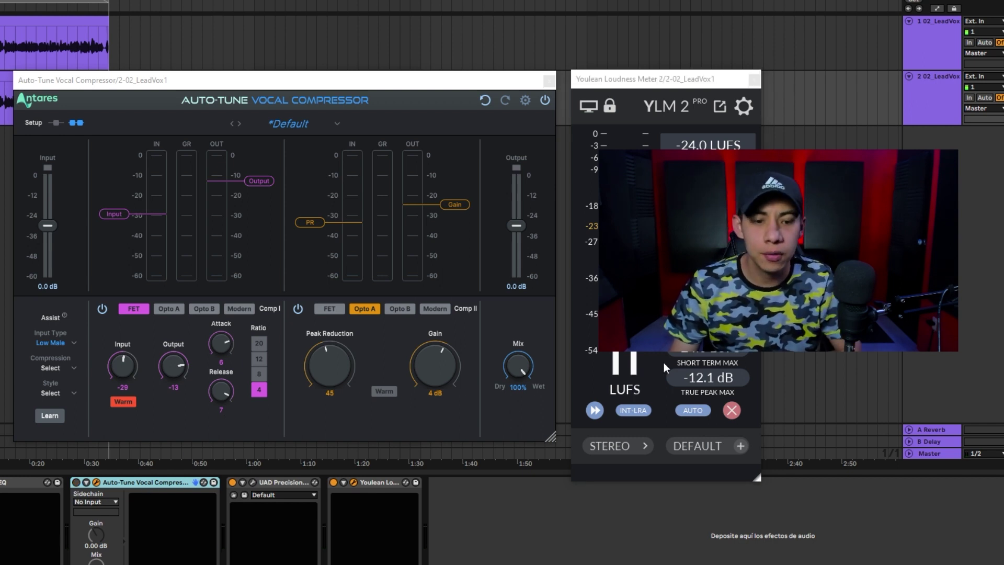
{"action": "left_click", "coordinate": [727, 407]}
Step: Compare the Assist settings with the bypassed vocal by switching the compressor on and off during playback
{"action": "key", "text": "space"}
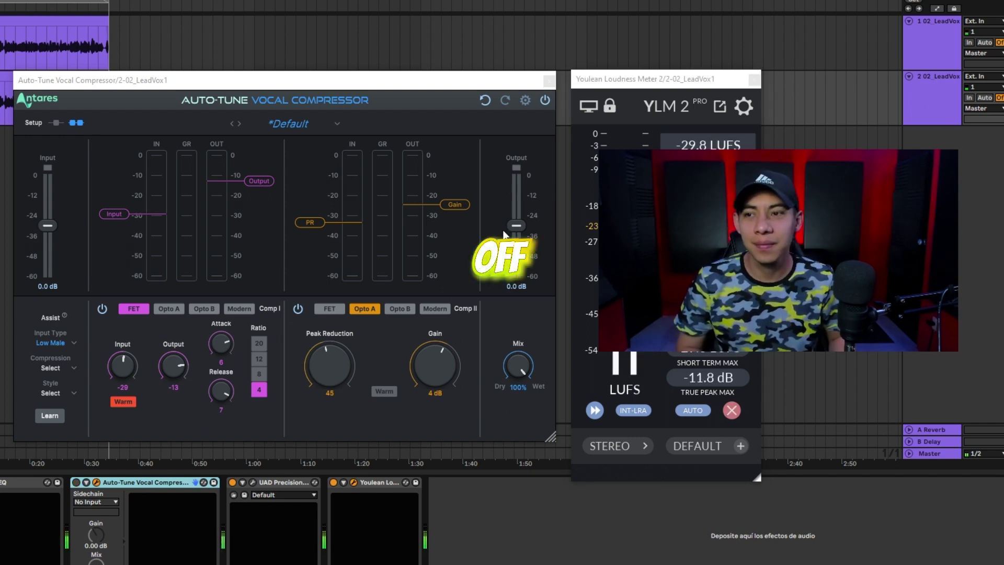
{"action": "key", "text": "0"}
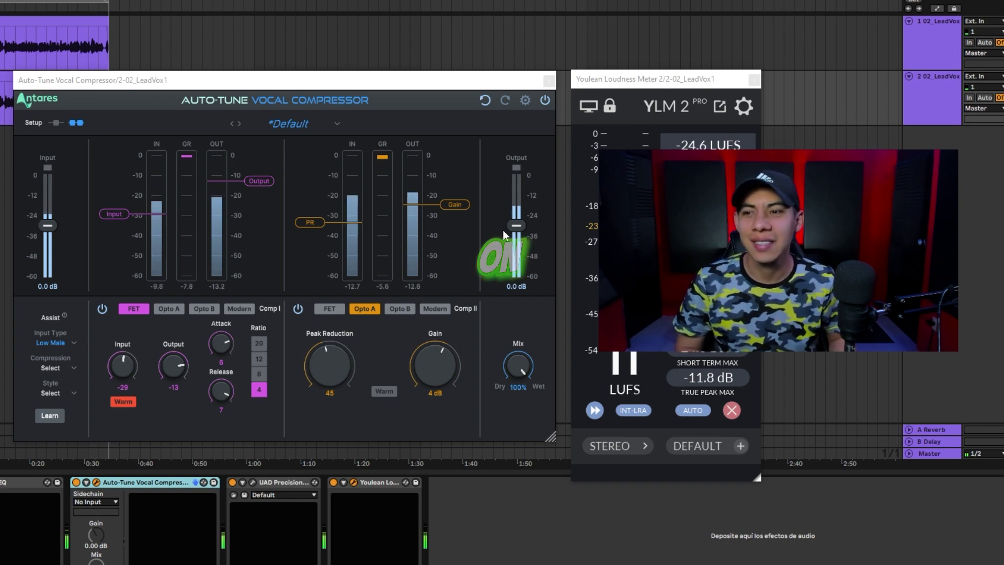
{"action": "key", "text": "0"}
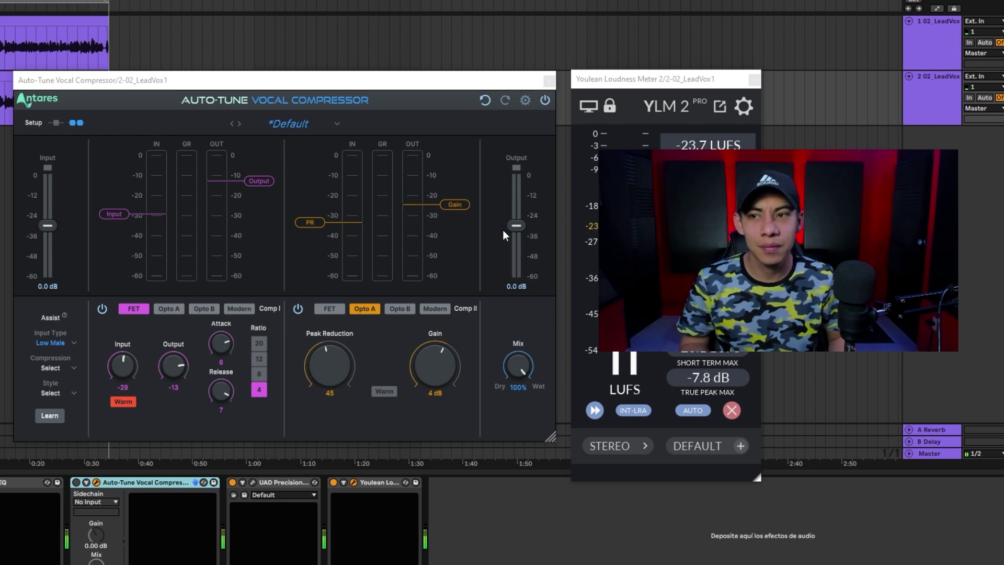
{"action": "key", "text": "0"}
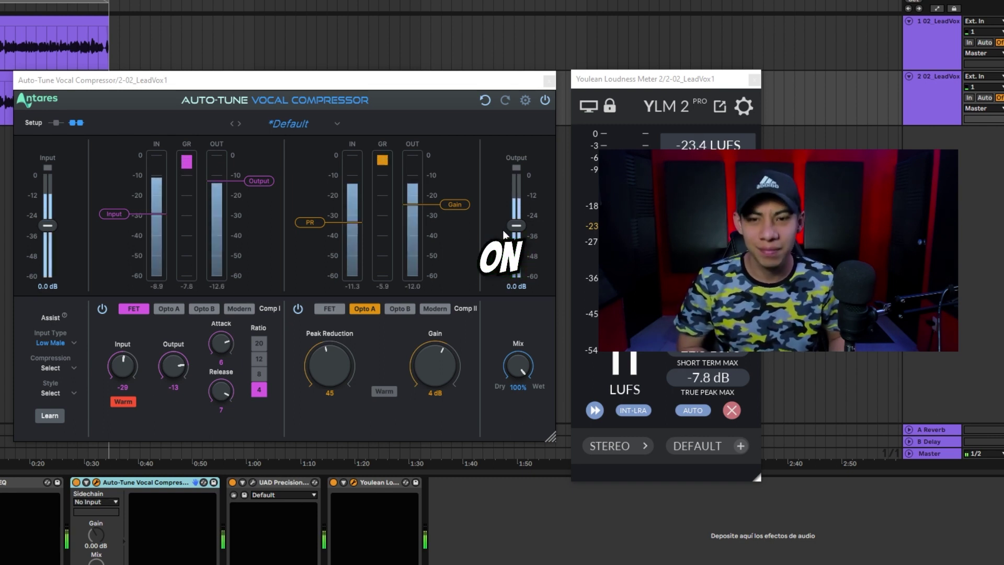